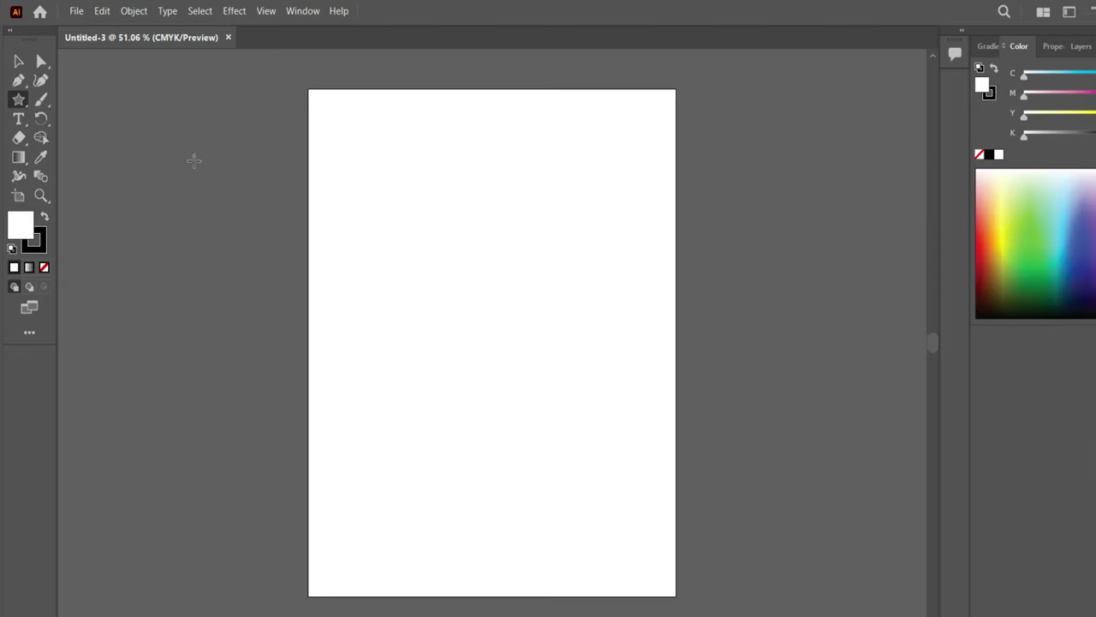
- Draw a 40-point star with no outline, enlarge it and centre it on the page
{"action": "left_click", "coordinate": [194, 160]}
{"action": "left_click", "coordinate": [608, 337]}
{"action": "type", "text": "40"}
{"action": "left_click", "coordinate": [543, 385]}
{"action": "left_click", "coordinate": [44, 266]}
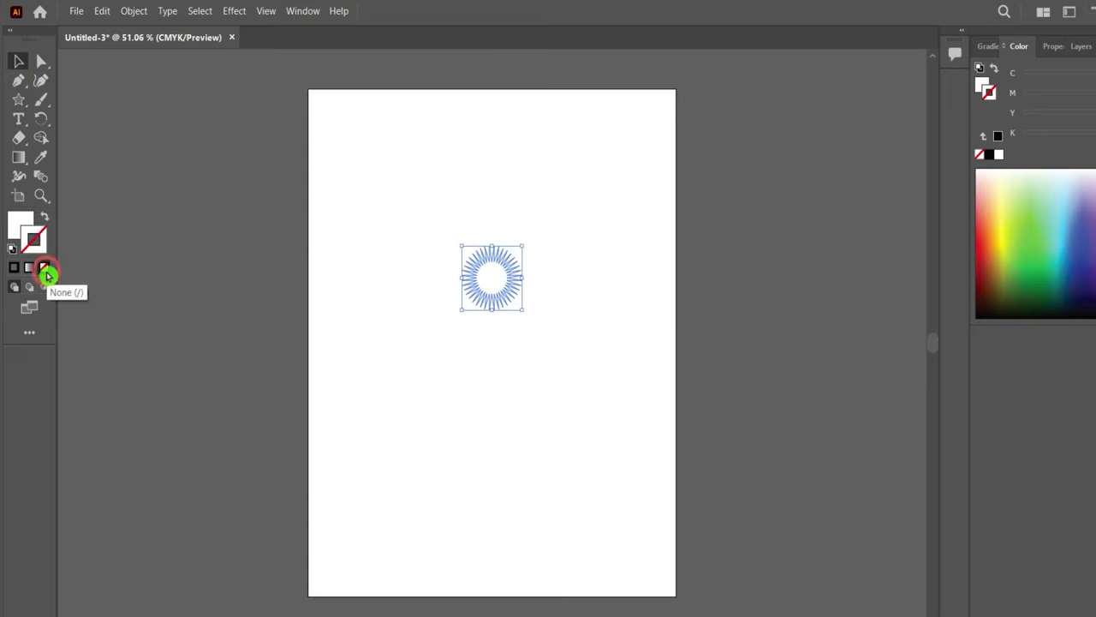
{"action": "left_click_drag", "start_coordinate": [523, 309], "coordinate": [678, 477]}
{"action": "left_click_drag", "start_coordinate": [580, 381], "coordinate": [502, 363]}
- Switch to a workspace with properties controls and fill the star with a gradient preset trimmed to two stops
{"action": "left_click", "coordinate": [1067, 19]}
{"action": "left_click", "coordinate": [1040, 63]}
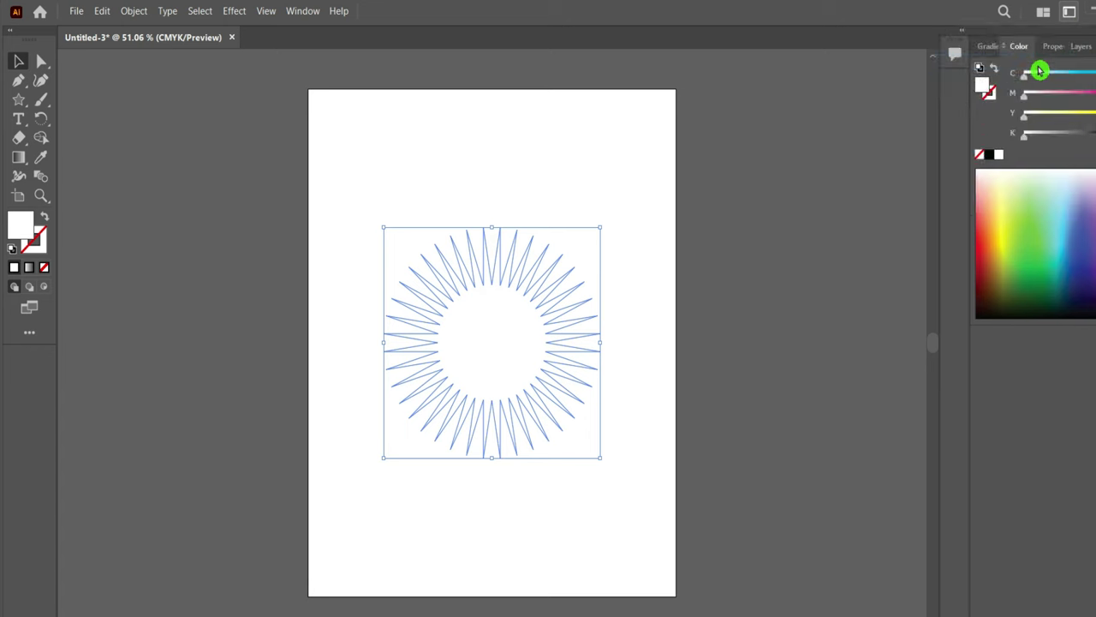
{"action": "left_click", "coordinate": [947, 237]}
{"action": "left_click", "coordinate": [776, 235]}
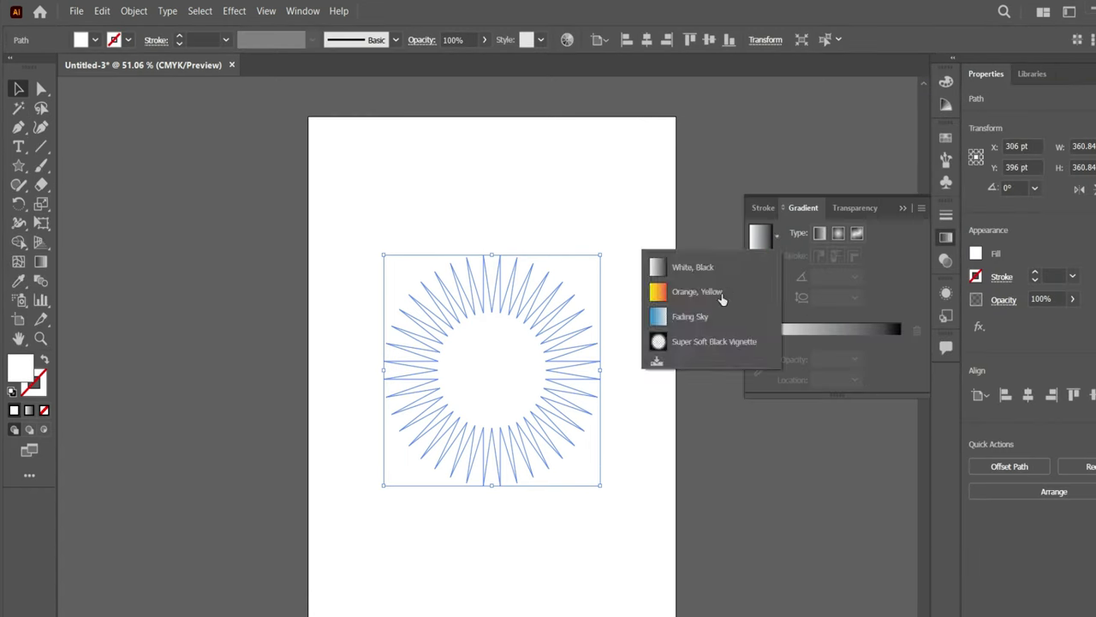
{"action": "left_click", "coordinate": [720, 291]}
{"action": "left_click_drag", "start_coordinate": [895, 360], "coordinate": [899, 402]}
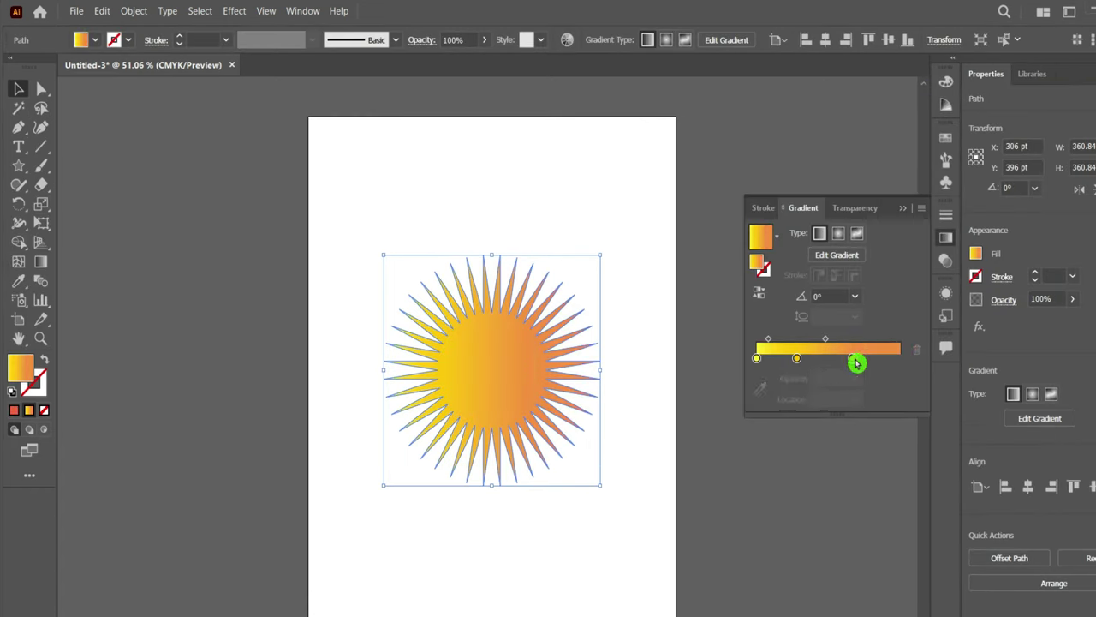
{"action": "left_click_drag", "start_coordinate": [856, 362], "coordinate": [856, 402]}
- Recolour the gradient stops green and white, make it radial, and enlarge the star further
{"action": "double_click", "coordinate": [796, 358]}
{"action": "left_click", "coordinate": [763, 422]}
{"action": "double_click", "coordinate": [757, 358]}
{"action": "left_click_drag", "start_coordinate": [756, 358], "coordinate": [899, 358]}
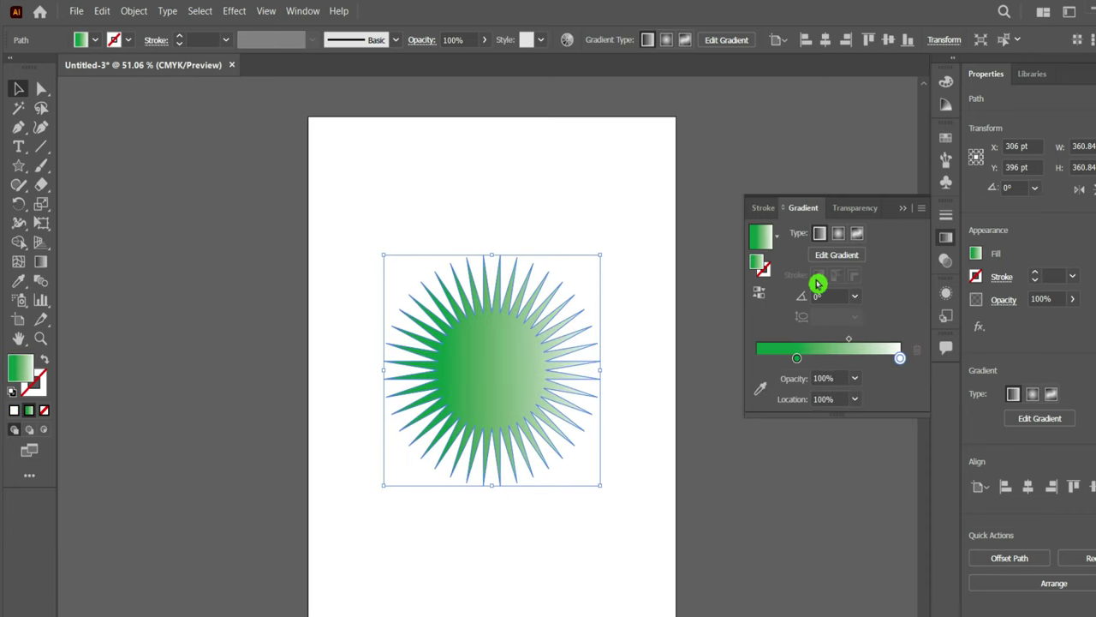
{"action": "left_click", "coordinate": [839, 233]}
{"action": "left_click_drag", "start_coordinate": [797, 358], "coordinate": [850, 358]}
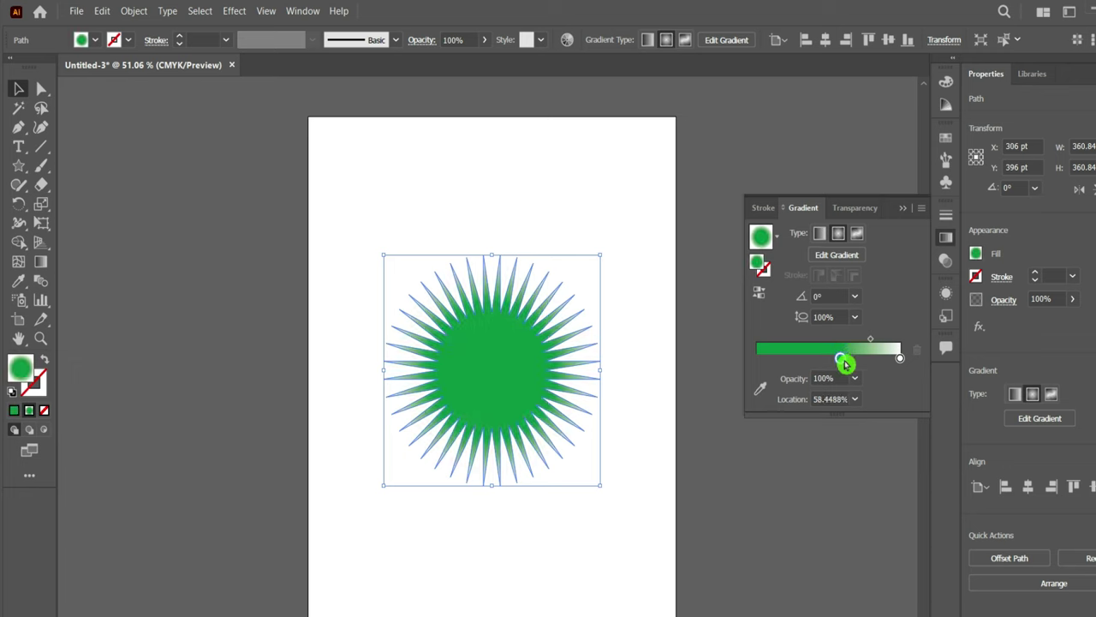
{"action": "left_click_drag", "start_coordinate": [603, 488], "coordinate": [678, 531]}
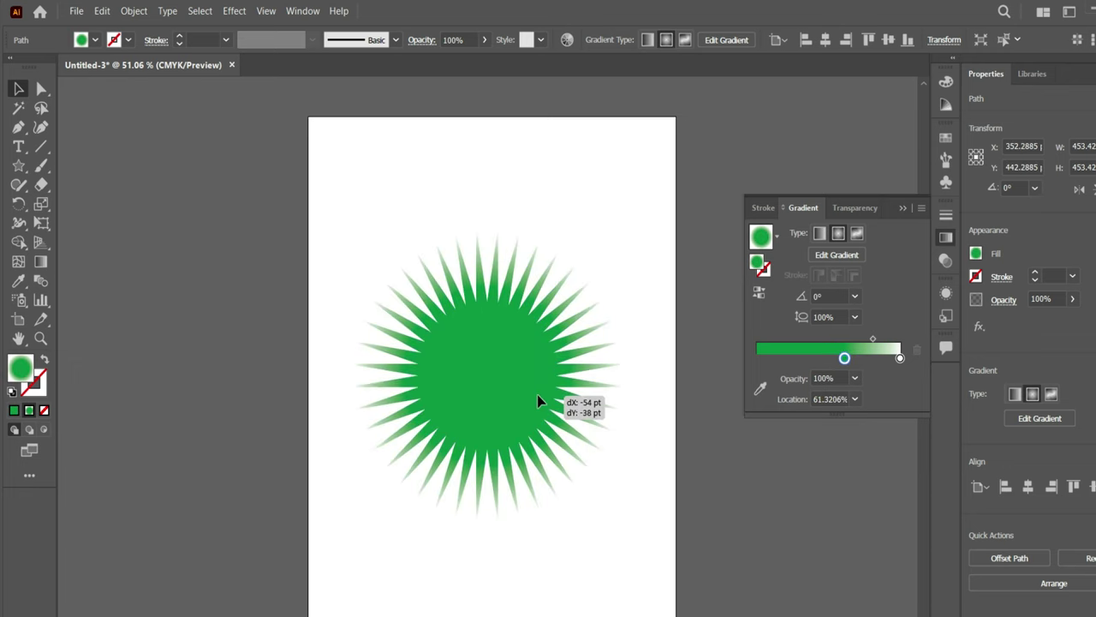
- Round off the star's spike tips with the Direct Selection corner widget
{"action": "left_click", "coordinate": [677, 531]}
{"action": "key", "text": "a"}
{"action": "left_click", "coordinate": [492, 250]}
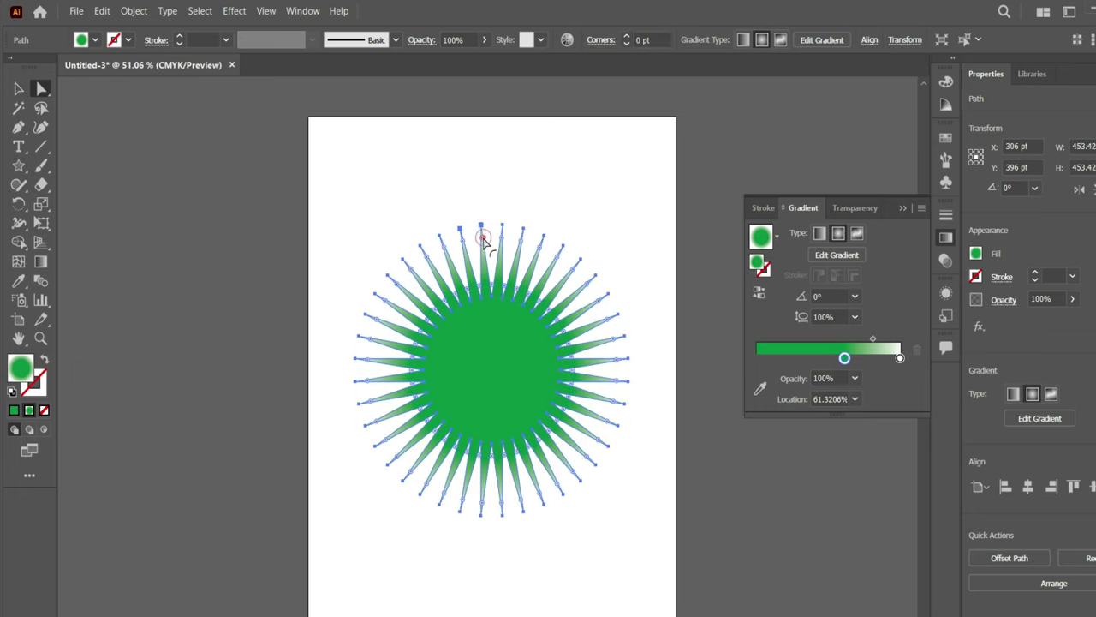
{"action": "left_click_drag", "start_coordinate": [484, 243], "coordinate": [502, 272]}
- Copy the star, paste it in front, and shrink the copy to a tiny centred star
{"action": "left_click", "coordinate": [560, 277]}
{"action": "left_click", "coordinate": [18, 88]}
{"action": "left_click", "coordinate": [133, 10]}
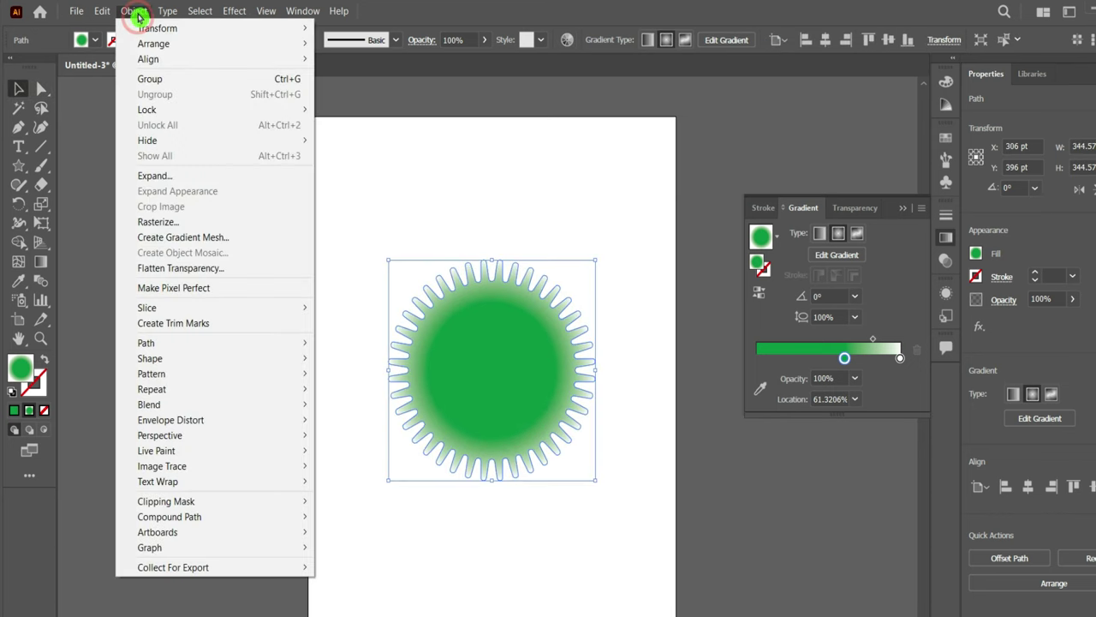
{"action": "left_click", "coordinate": [129, 79]}
{"action": "left_click", "coordinate": [102, 10]}
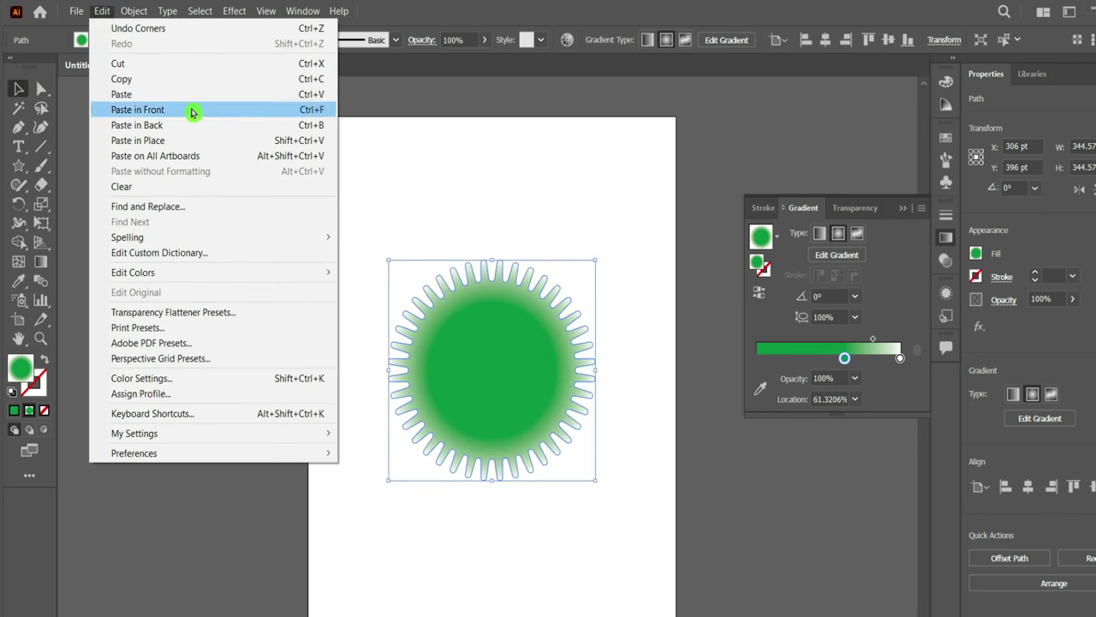
{"action": "left_click", "coordinate": [193, 112]}
{"action": "left_click_drag", "start_coordinate": [488, 361], "coordinate": [487, 352]}
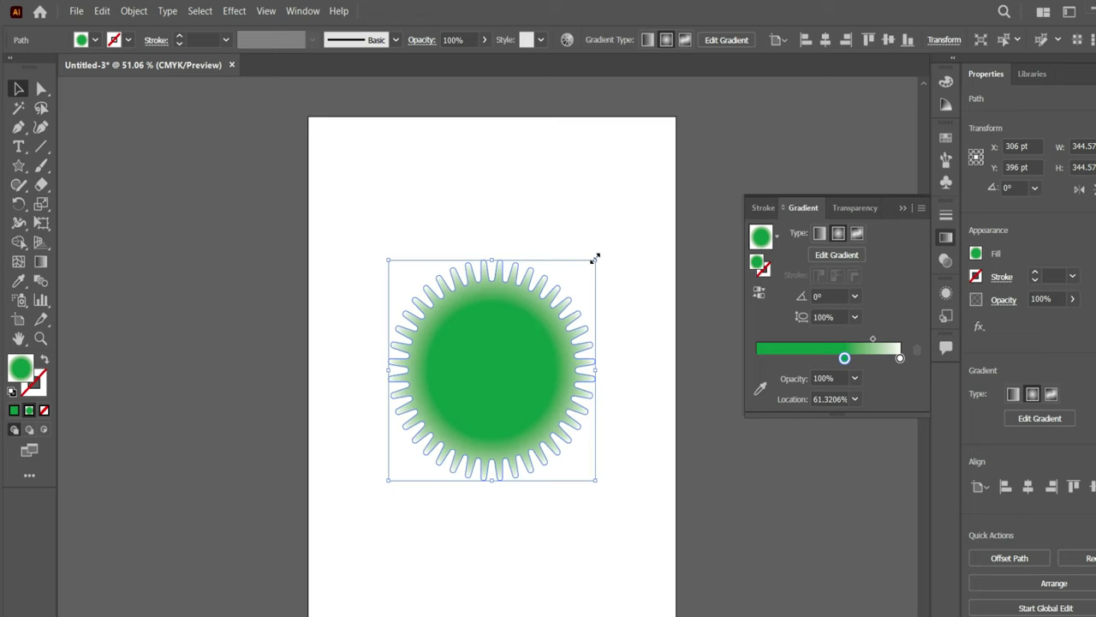
{"action": "left_click_drag", "start_coordinate": [593, 259], "coordinate": [516, 367]}
- Select the stars and open Pucker & Bloat, closing it without changes
{"action": "left_click", "coordinate": [431, 200]}
{"action": "left_click", "coordinate": [533, 427]}
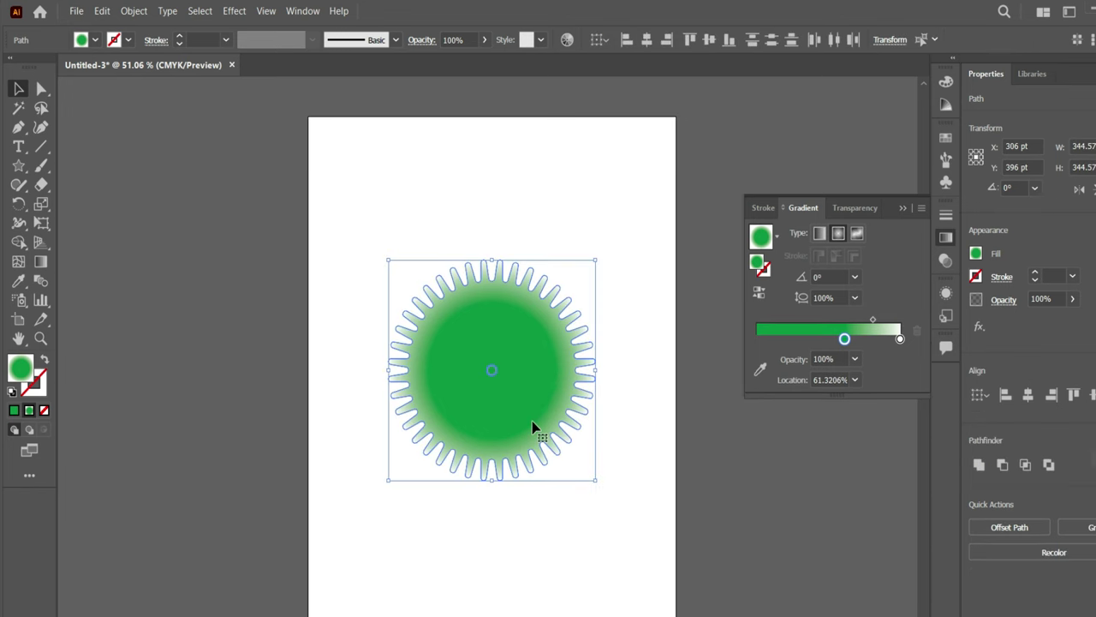
{"action": "left_click", "coordinate": [226, 12]}
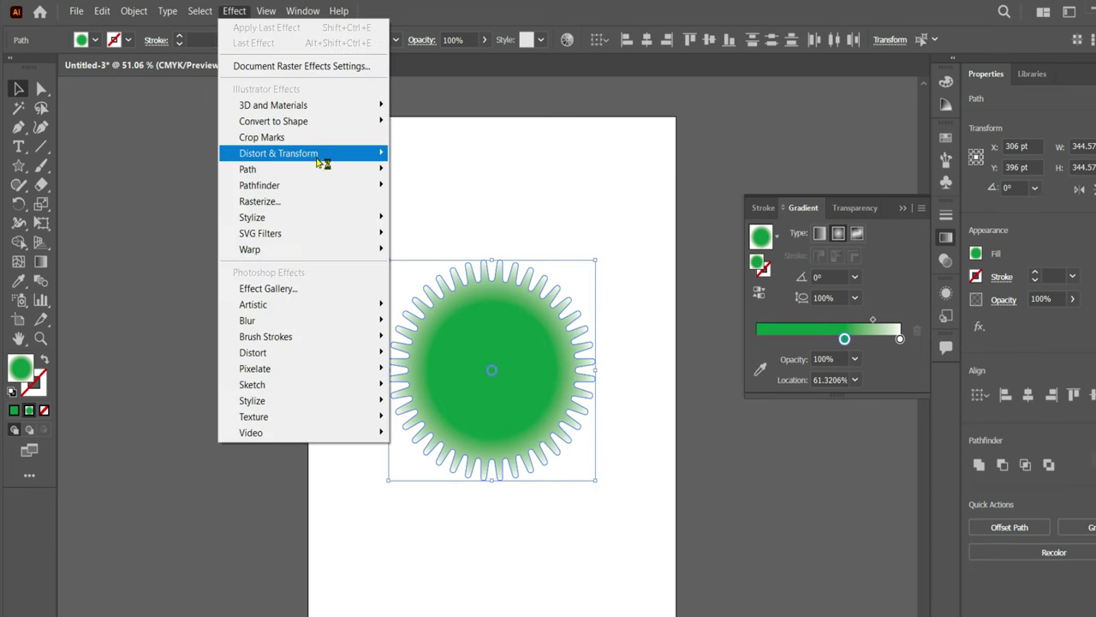
{"action": "left_click", "coordinate": [448, 166]}
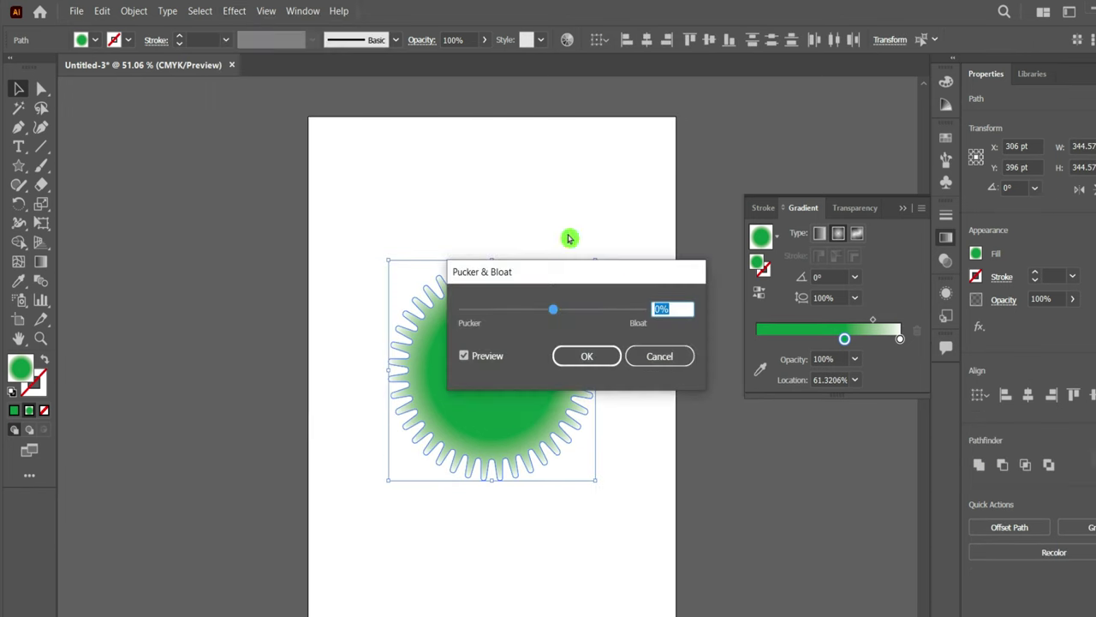
{"action": "left_click", "coordinate": [659, 356]}
{"action": "left_click", "coordinate": [444, 159]}
- Blend the large and tiny stars using 160 specified steps
{"action": "left_click", "coordinate": [443, 278]}
{"action": "left_click", "coordinate": [133, 11]}
{"action": "left_click", "coordinate": [404, 436]}
{"action": "left_click", "coordinate": [600, 296]}
{"action": "left_click", "coordinate": [591, 329]}
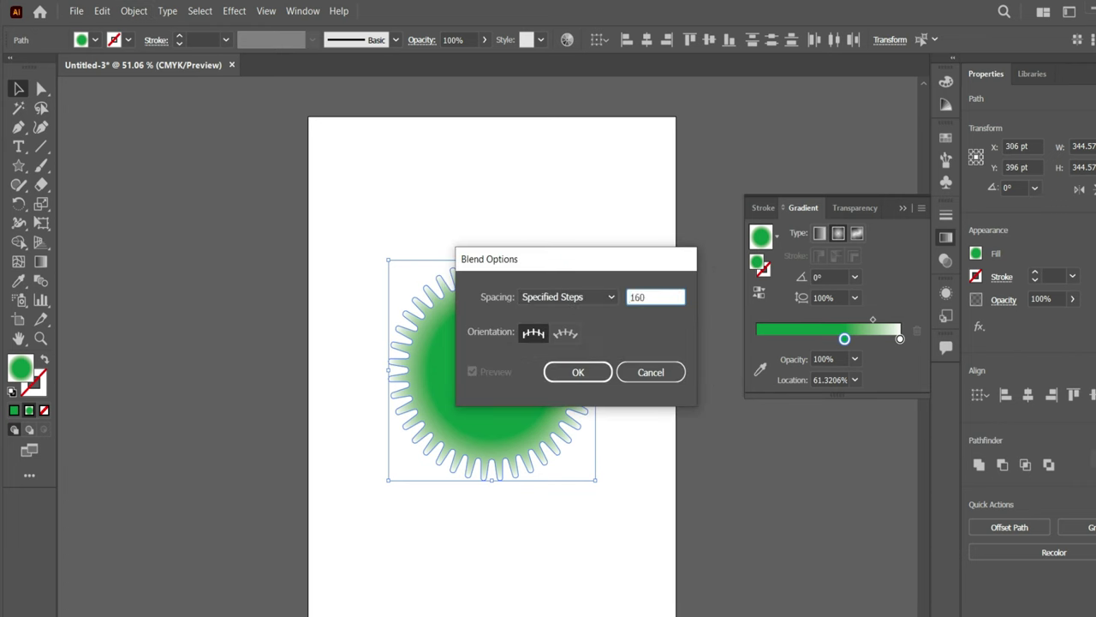
{"action": "key", "text": "Return"}
{"action": "left_click", "coordinate": [133, 11]}
{"action": "left_click", "coordinate": [406, 335]}
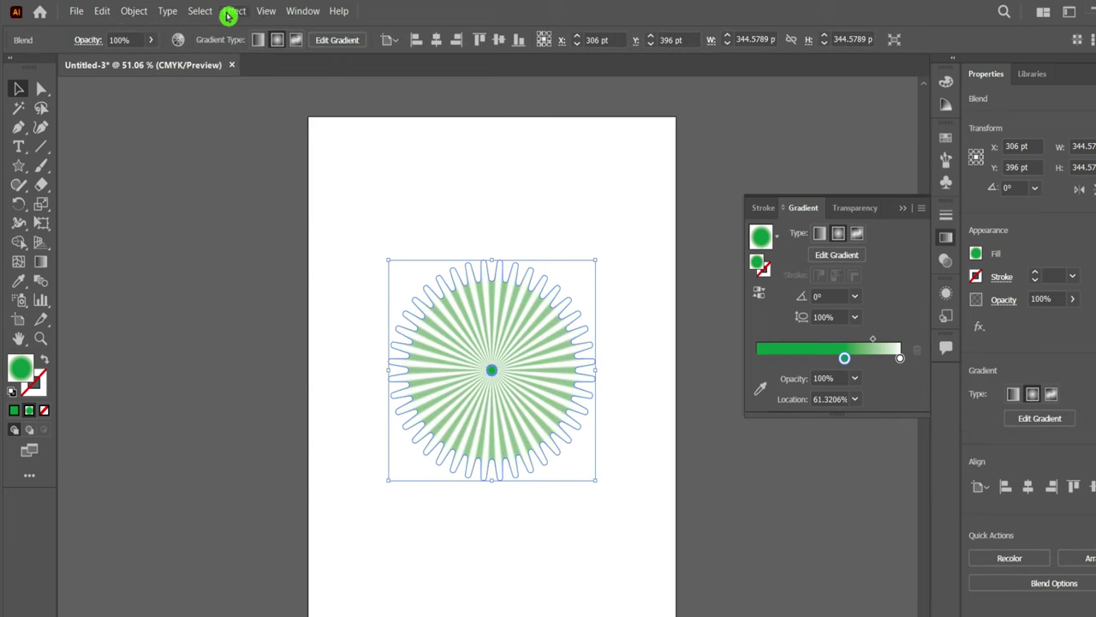
- Apply Pucker & Bloat with an amount of 5 to the blend
{"action": "left_click", "coordinate": [229, 11]}
{"action": "left_click", "coordinate": [458, 172]}
{"action": "type", "text": "5"}
{"action": "left_click", "coordinate": [587, 355]}
{"action": "left_click", "coordinate": [233, 12]}
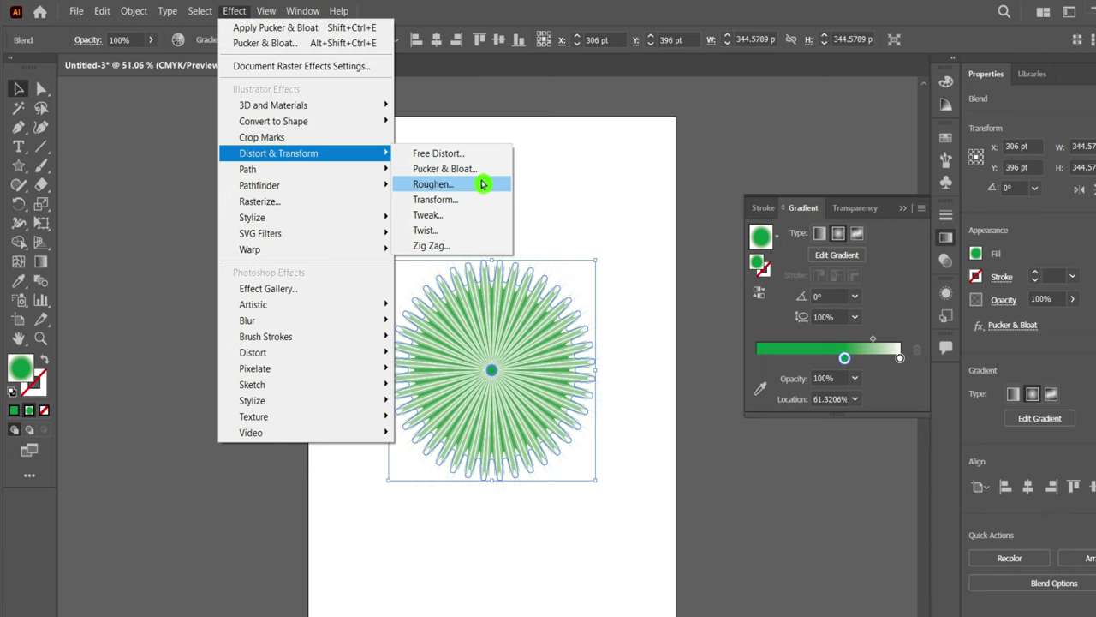
- Apply Roughen with 21% size, 0 detail and smooth points
{"action": "left_click", "coordinate": [484, 185]}
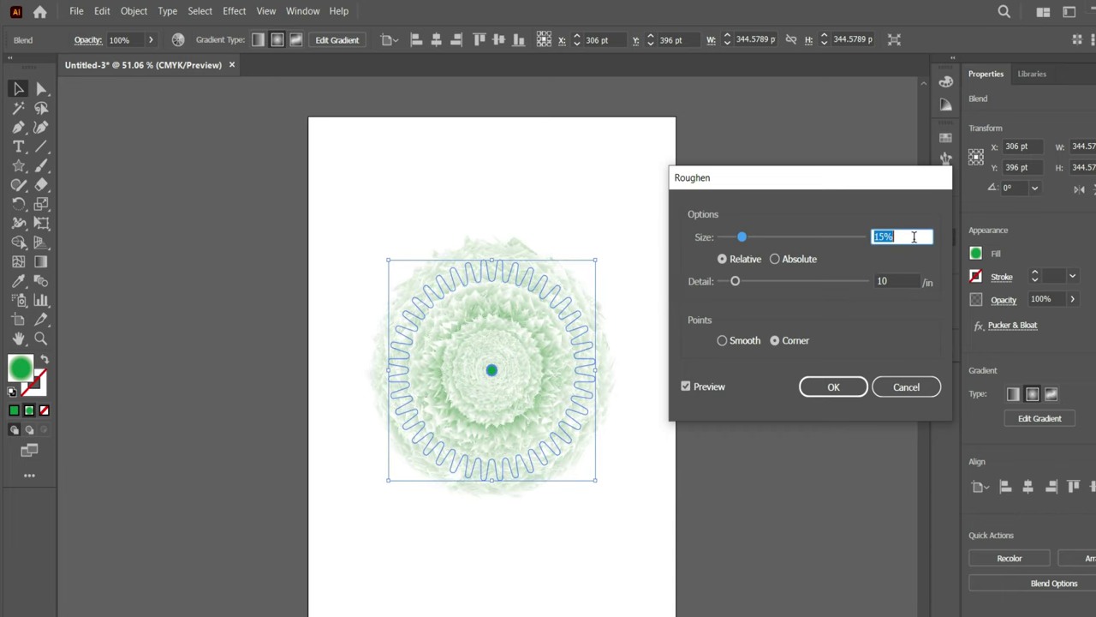
{"action": "left_click", "coordinate": [873, 283]}
{"action": "left_click", "coordinate": [739, 341]}
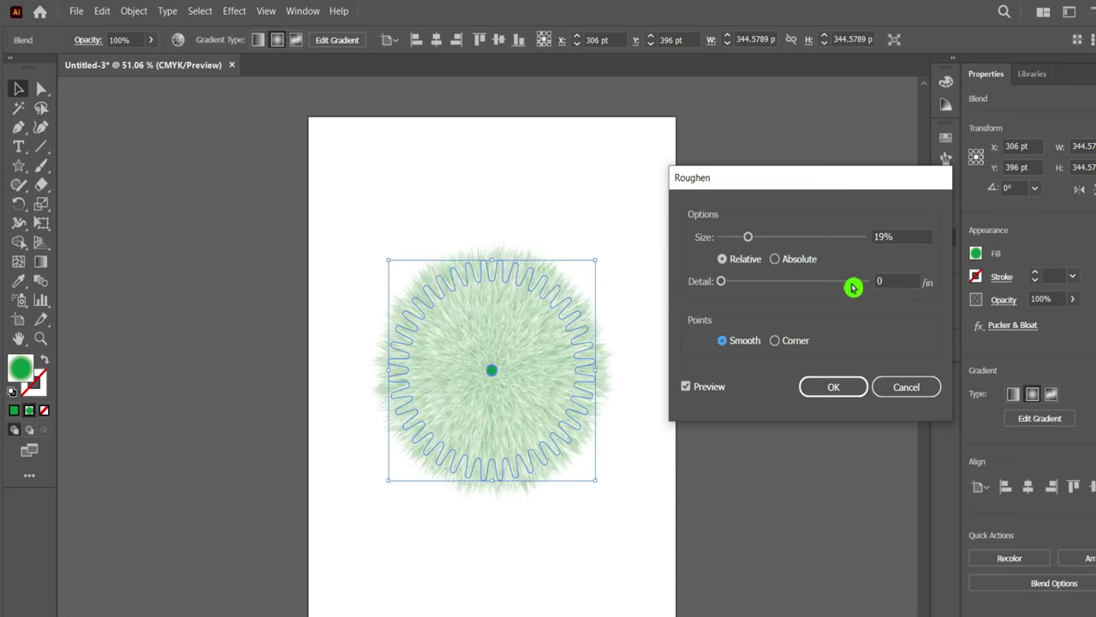
{"action": "left_click", "coordinate": [916, 235]}
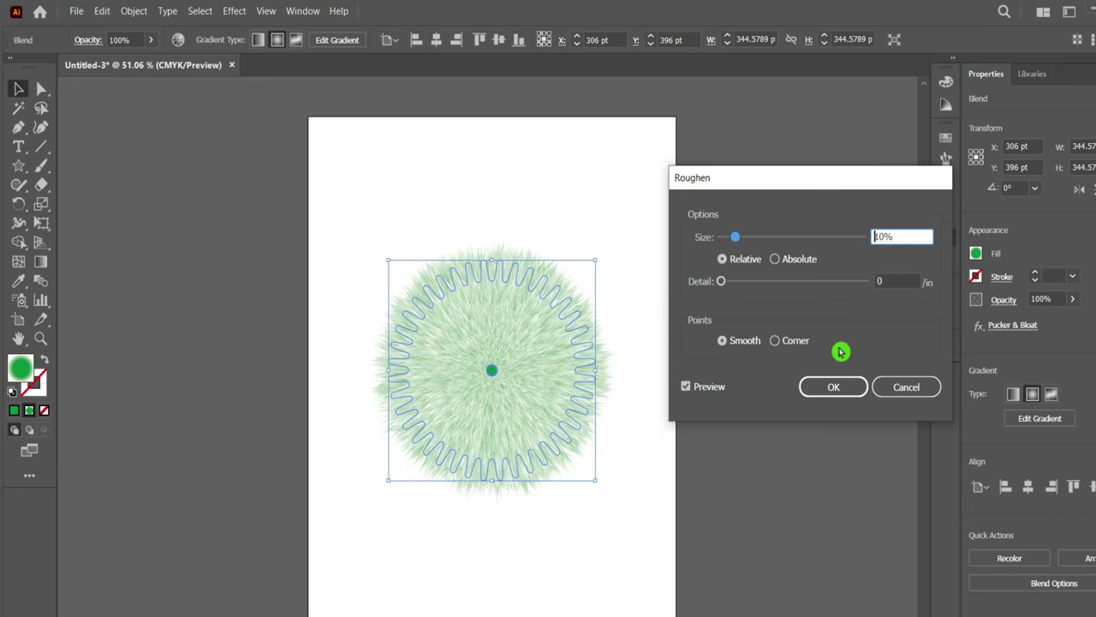
{"action": "left_click_drag", "start_coordinate": [741, 239], "coordinate": [757, 244]}
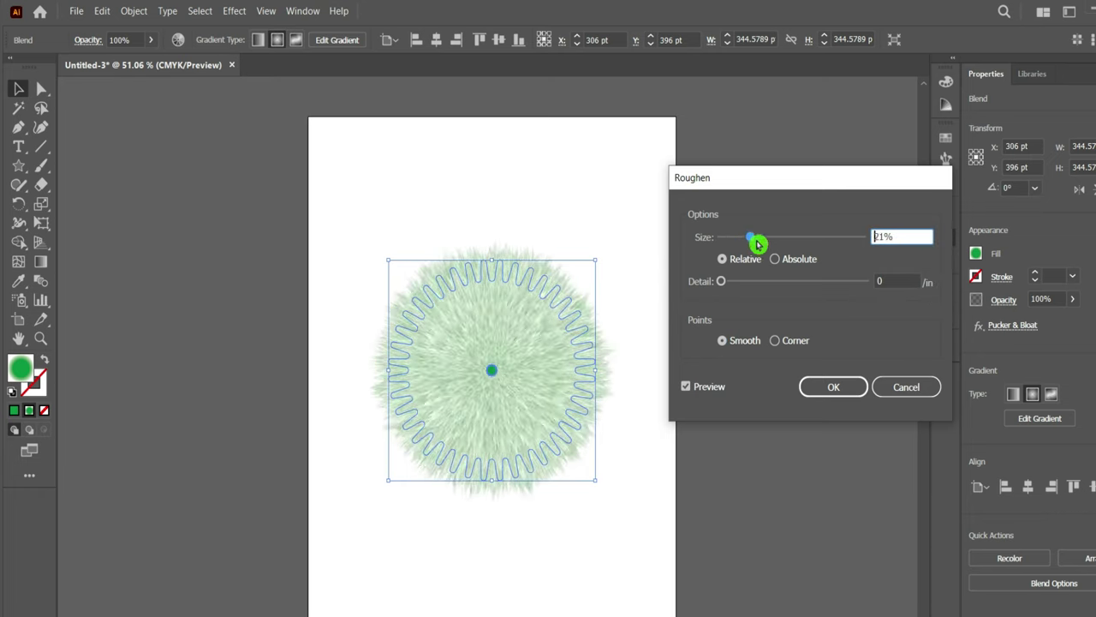
{"action": "left_click", "coordinate": [831, 386]}
- Enlarge the fur ball and move it higher on the page
{"action": "left_click", "coordinate": [612, 313]}
{"action": "left_click", "coordinate": [443, 372]}
{"action": "left_click_drag", "start_coordinate": [595, 481], "coordinate": [656, 526]}
{"action": "mouse_move", "coordinate": [560, 455]}
{"action": "left_mouse_down"}
{"action": "mouse_move", "coordinate": [604, 473]}
{"action": "mouse_move", "coordinate": [571, 416]}
{"action": "mouse_move", "coordinate": [520, 366]}
{"action": "left_mouse_up"}
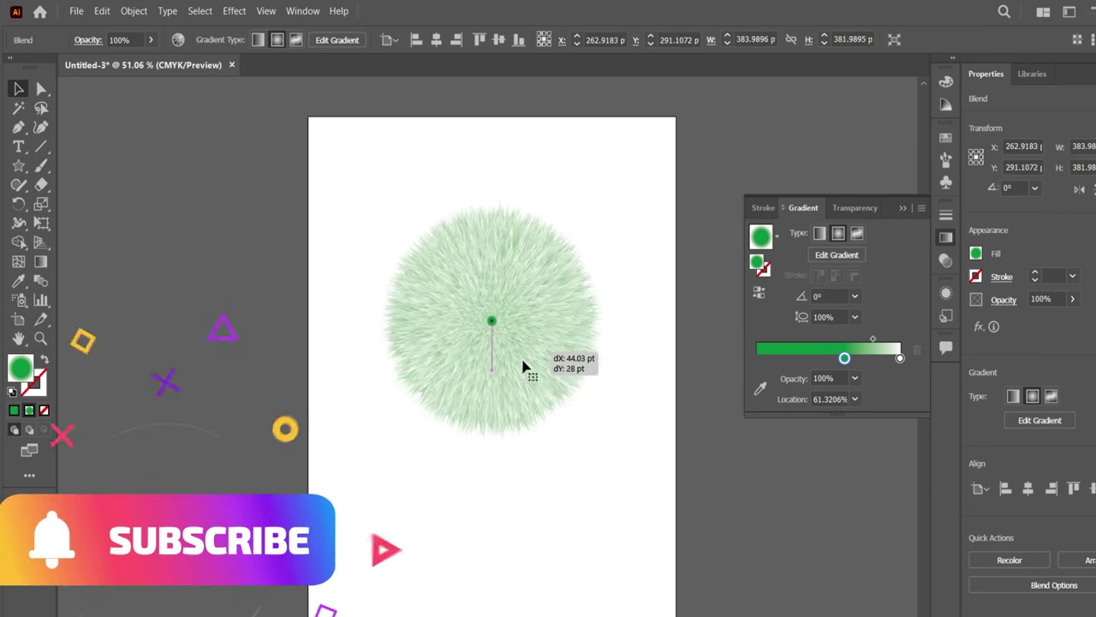
- Isolate the fur blend and drag its inner circle down to the bottom edge
{"action": "right_click", "coordinate": [491, 324]}
{"action": "left_click", "coordinate": [561, 420]}
{"action": "left_click_drag", "start_coordinate": [490, 324], "coordinate": [491, 442]}
{"action": "left_click", "coordinate": [548, 534]}
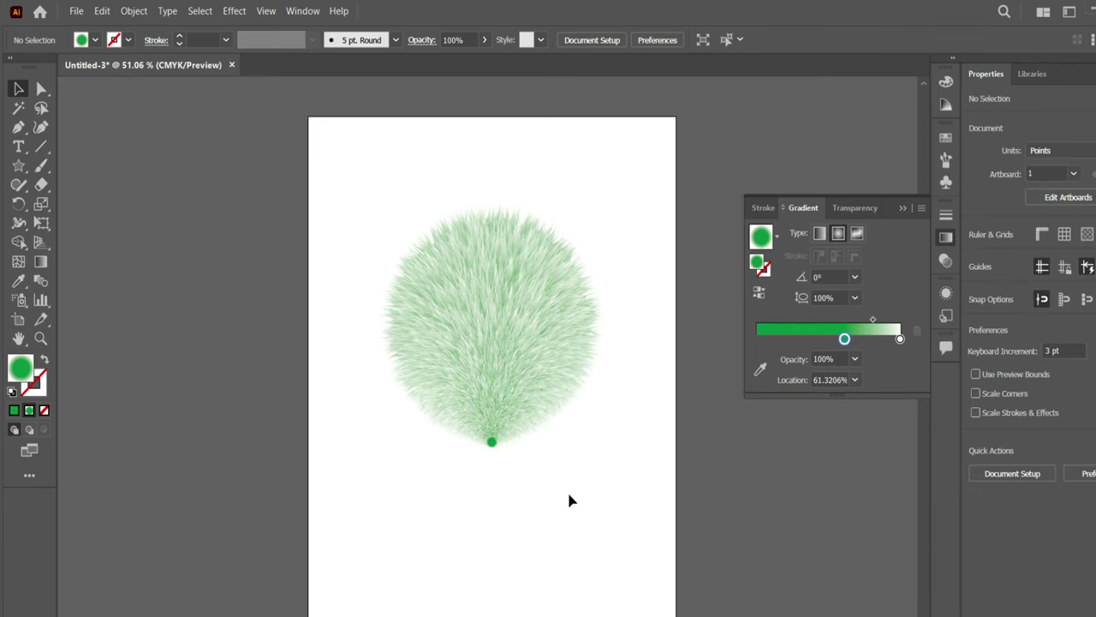
- Paste a duplicate of the fur blend up and left, nudging the head down slightly
{"action": "left_click", "coordinate": [458, 294]}
{"action": "left_click", "coordinate": [133, 10]}
{"action": "left_click", "coordinate": [124, 79]}
{"action": "left_click", "coordinate": [104, 11]}
{"action": "left_click", "coordinate": [125, 82]}
{"action": "left_click_drag", "start_coordinate": [409, 309], "coordinate": [370, 389]}
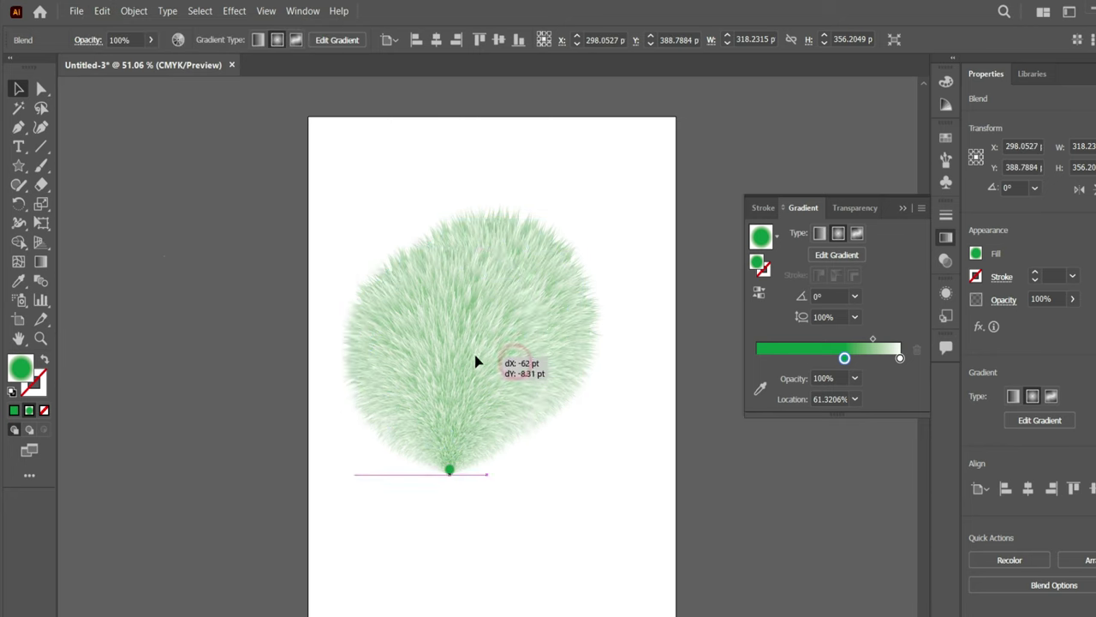
{"action": "left_click", "coordinate": [416, 322]}
{"action": "mouse_move", "coordinate": [416, 323]}
{"action": "left_mouse_down"}
{"action": "mouse_move", "coordinate": [392, 387]}
{"action": "mouse_move", "coordinate": [428, 306]}
{"action": "left_mouse_up"}
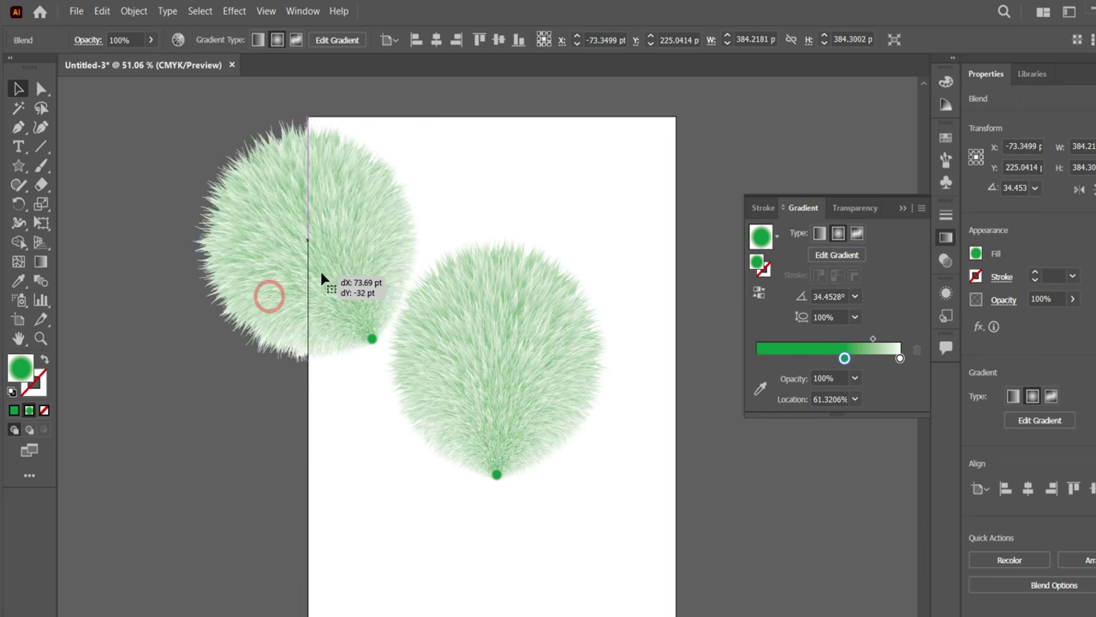
- Tilt the duplicate into a left ear, then copy it as a slightly rotated right ear
{"action": "mouse_move", "coordinate": [326, 216]}
{"action": "left_mouse_down"}
{"action": "mouse_move", "coordinate": [405, 244]}
{"action": "mouse_move", "coordinate": [416, 179]}
{"action": "left_mouse_up"}
{"action": "left_click_drag", "start_coordinate": [390, 228], "coordinate": [404, 276]}
{"action": "left_click", "coordinate": [325, 384]}
{"action": "left_click", "coordinate": [102, 11]}
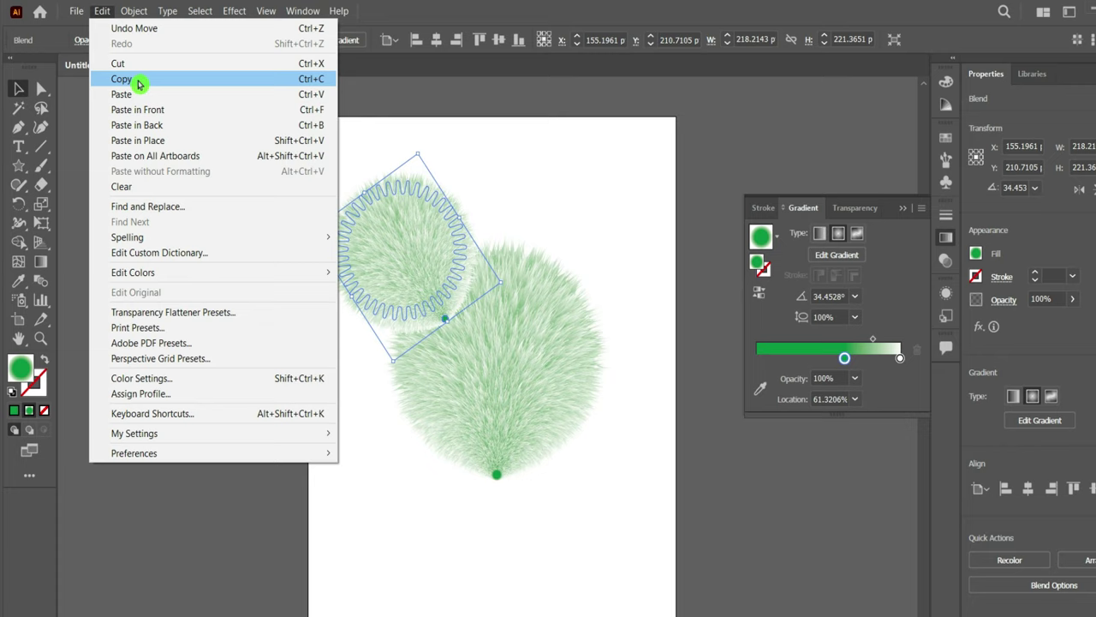
{"action": "left_click", "coordinate": [140, 80]}
{"action": "left_click_drag", "start_coordinate": [394, 246], "coordinate": [554, 241]}
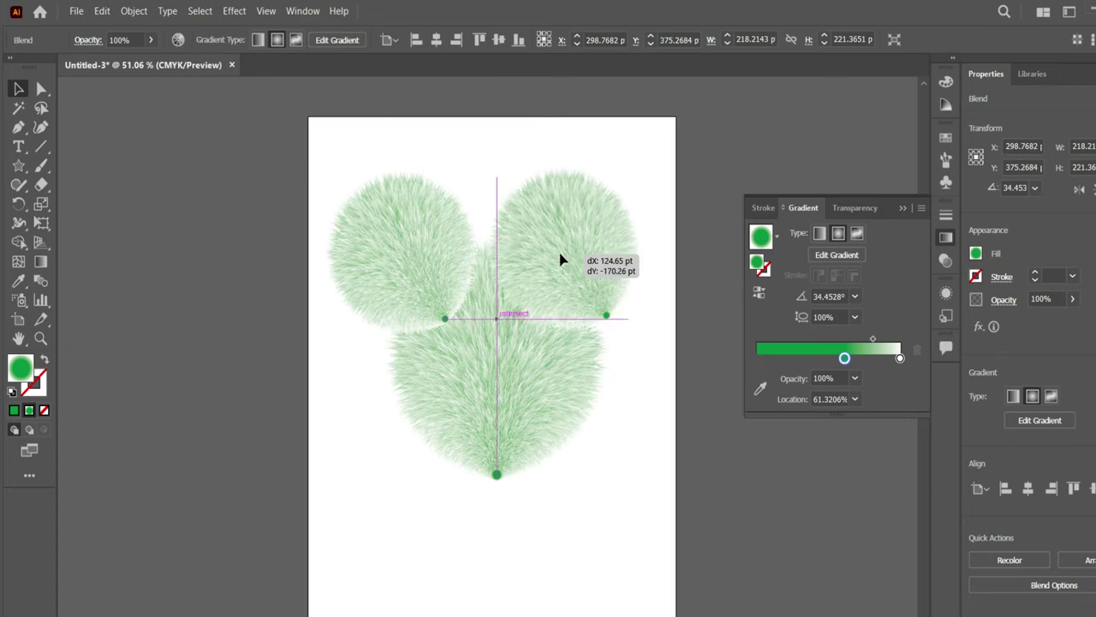
{"action": "left_click", "coordinate": [629, 175]}
{"action": "left_click", "coordinate": [630, 175]}
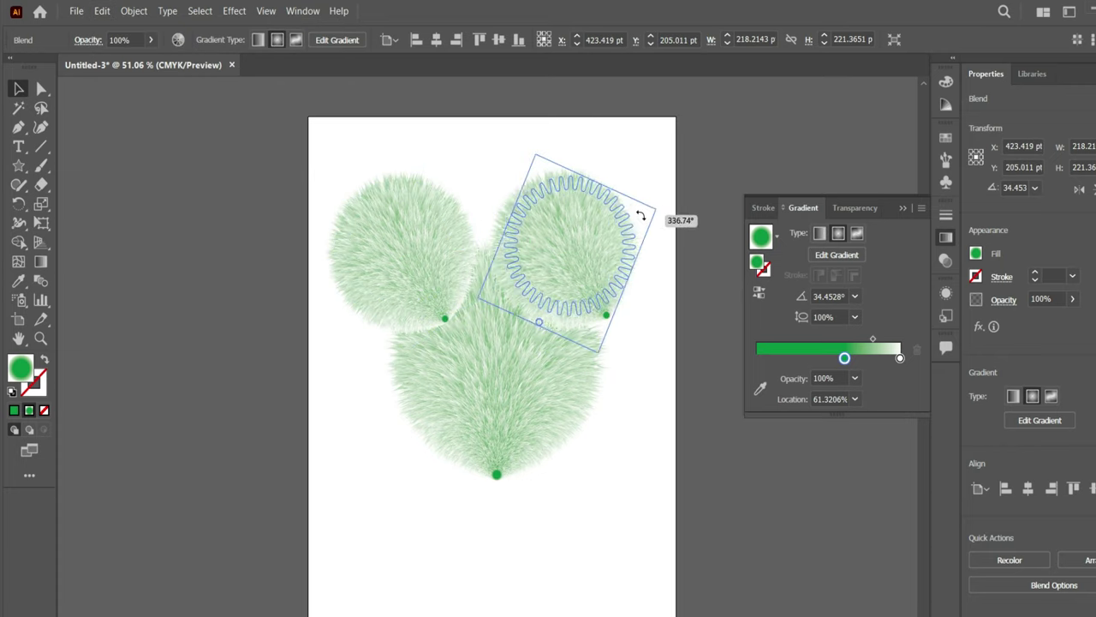
{"action": "left_click_drag", "start_coordinate": [599, 359], "coordinate": [625, 397]}
{"action": "left_click", "coordinate": [615, 439]}
- Send the head blend behind the two ears
{"action": "left_click", "coordinate": [520, 417]}
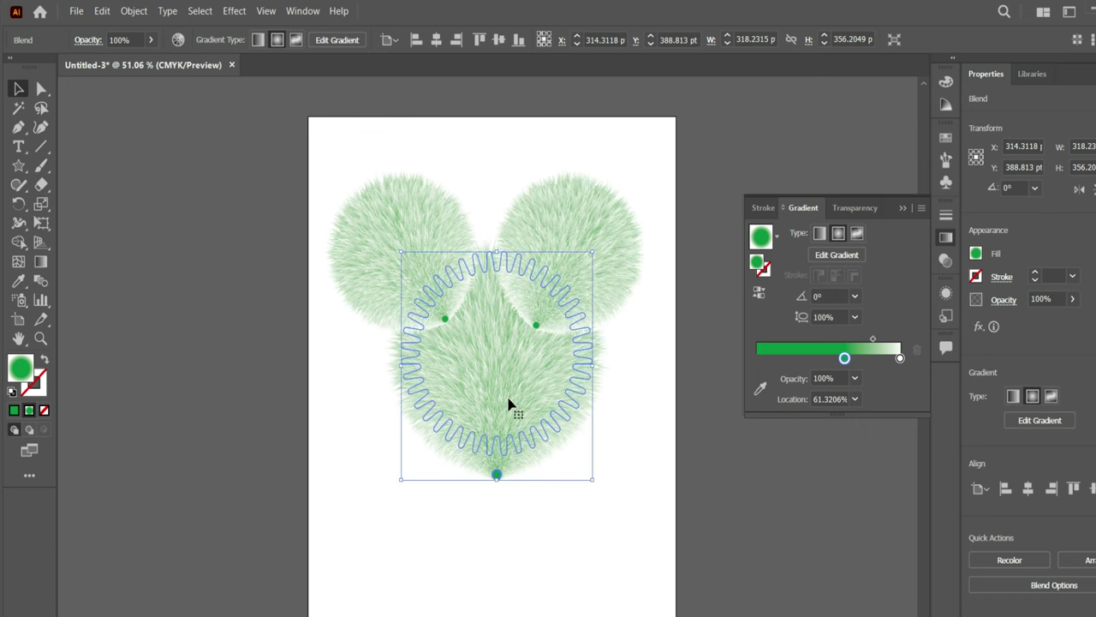
{"action": "right_click", "coordinate": [485, 343]}
{"action": "left_click", "coordinate": [667, 502]}
{"action": "left_click", "coordinate": [638, 528]}
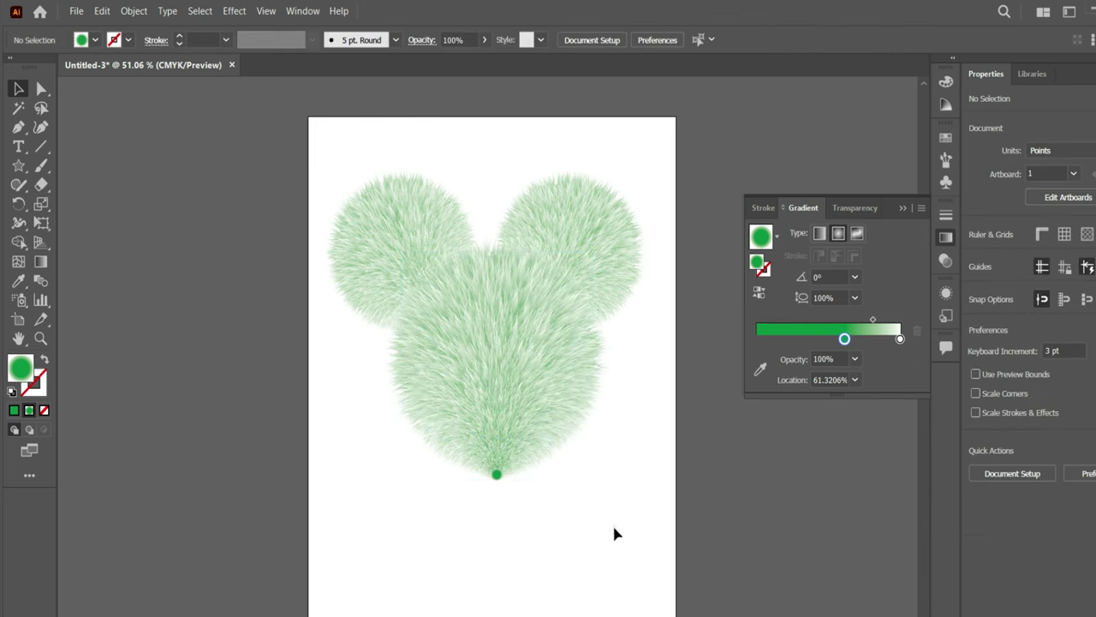
- Shift the head and ears down-right, then paste a head copy below and enlarge it
{"action": "left_click_drag", "start_coordinate": [334, 166], "coordinate": [569, 403]}
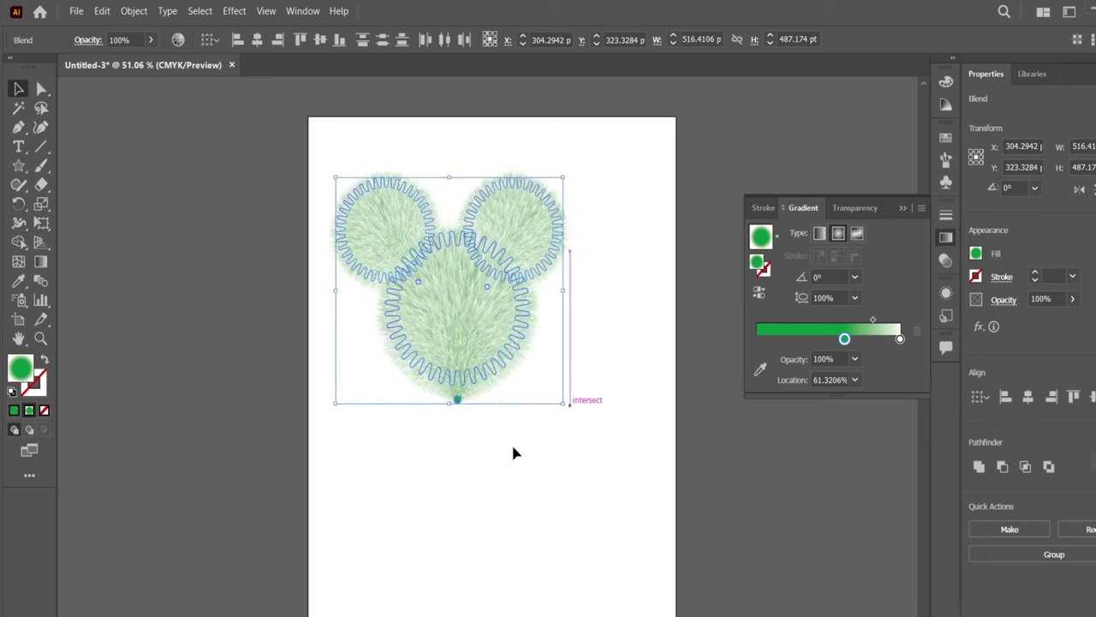
{"action": "left_click_drag", "start_coordinate": [505, 320], "coordinate": [527, 359]}
{"action": "left_click", "coordinate": [494, 392]}
{"action": "left_click", "coordinate": [100, 10]}
{"action": "left_click", "coordinate": [172, 78]}
{"action": "left_click", "coordinate": [100, 10]}
{"action": "left_click", "coordinate": [178, 108]}
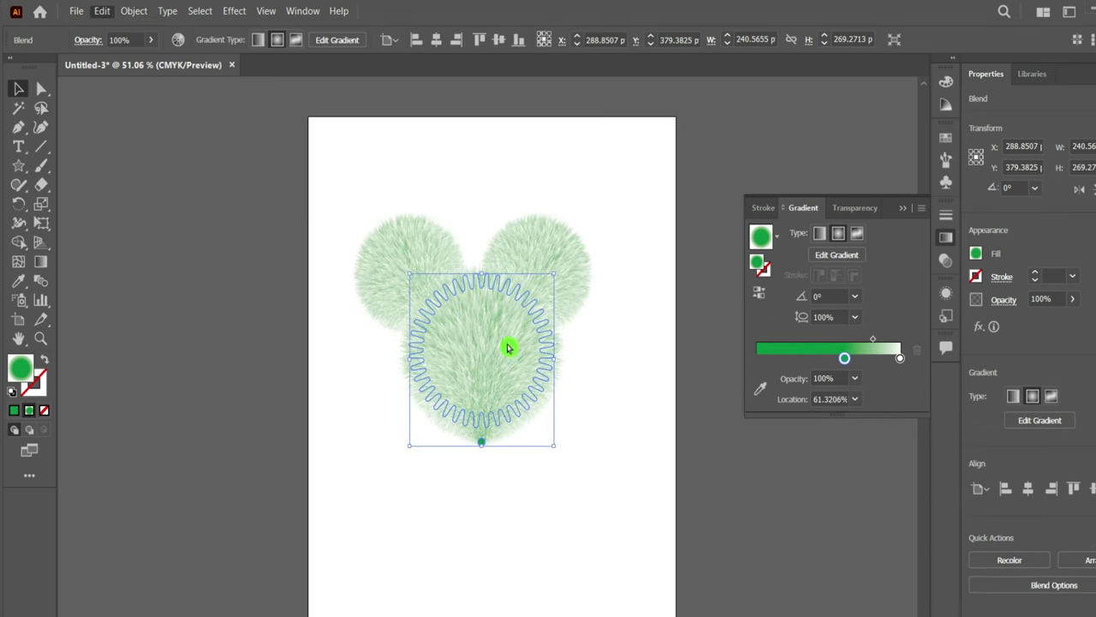
{"action": "left_click_drag", "start_coordinate": [508, 347], "coordinate": [505, 505]}
{"action": "left_click_drag", "start_coordinate": [560, 607], "coordinate": [728, 492]}
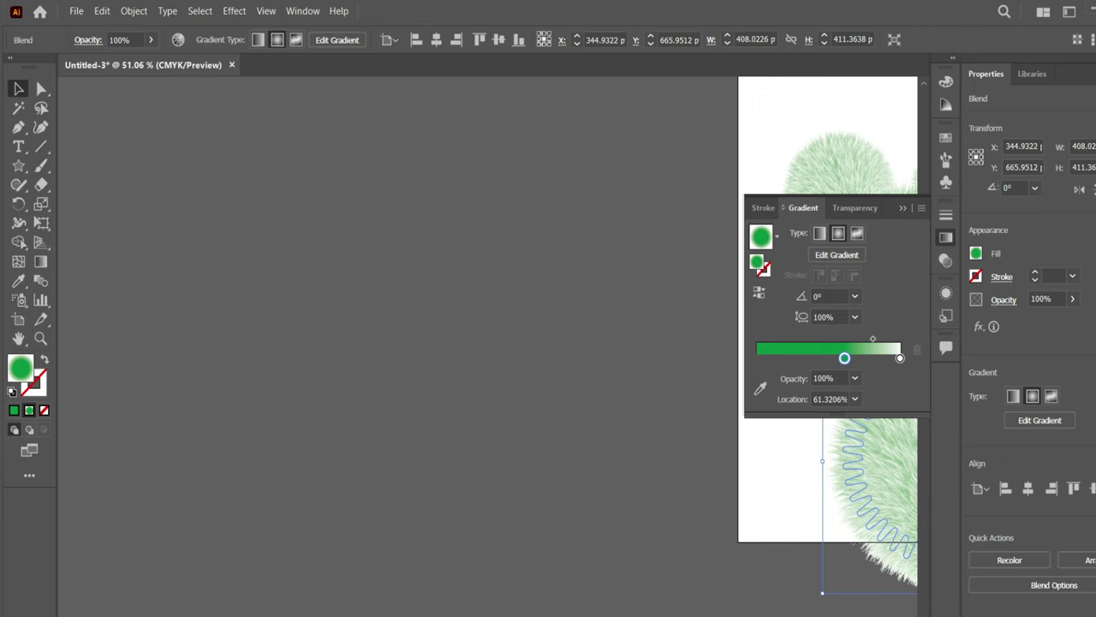
{"action": "scroll", "coordinate": [505, 343], "scroll_direction": "left", "scroll_amount": 10}
{"action": "left_click_drag", "start_coordinate": [534, 486], "coordinate": [514, 476]}
- Stretch the copy's end circle and rotate the fan blend about 48° under the head
{"action": "double_click", "coordinate": [514, 477]}
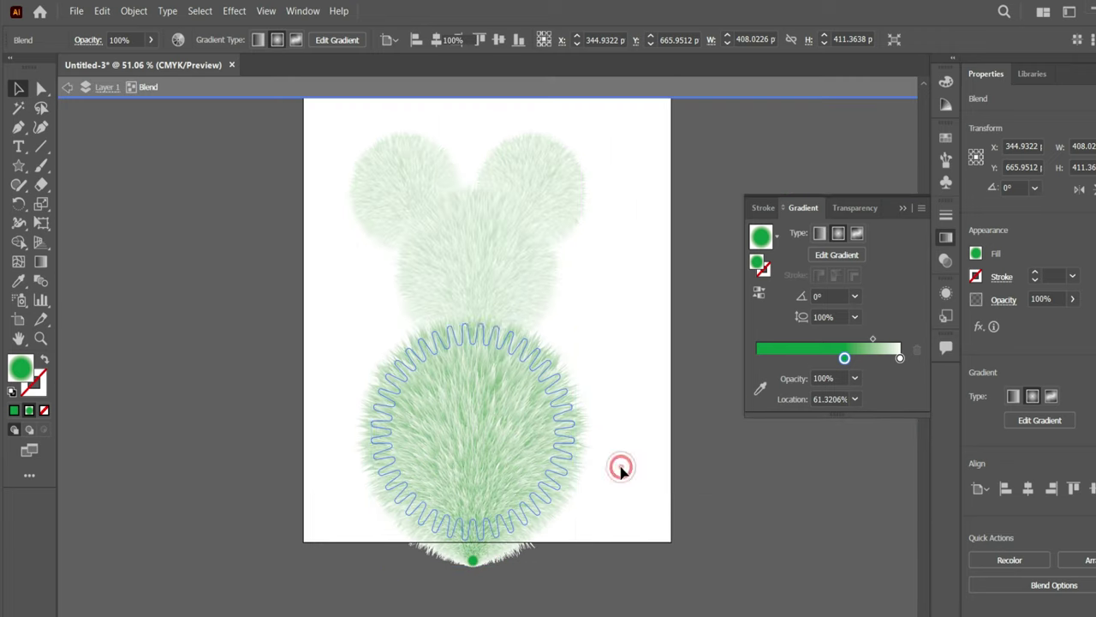
{"action": "left_click_drag", "start_coordinate": [619, 465], "coordinate": [651, 496]}
{"action": "double_click", "coordinate": [738, 521]}
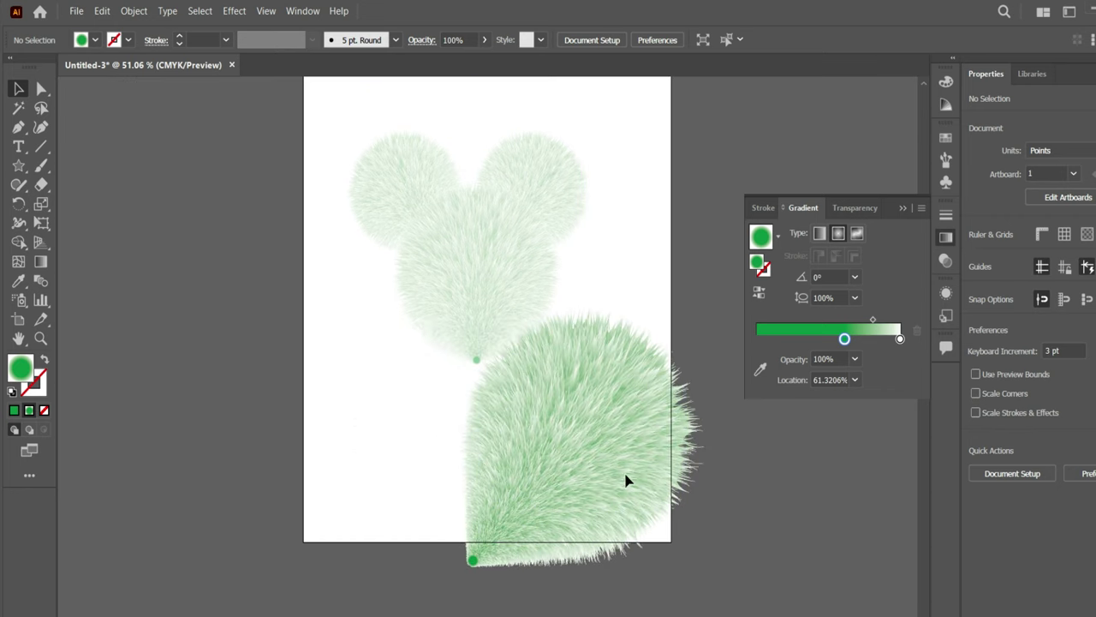
{"action": "left_click", "coordinate": [588, 433]}
{"action": "left_click_drag", "start_coordinate": [690, 320], "coordinate": [567, 261]}
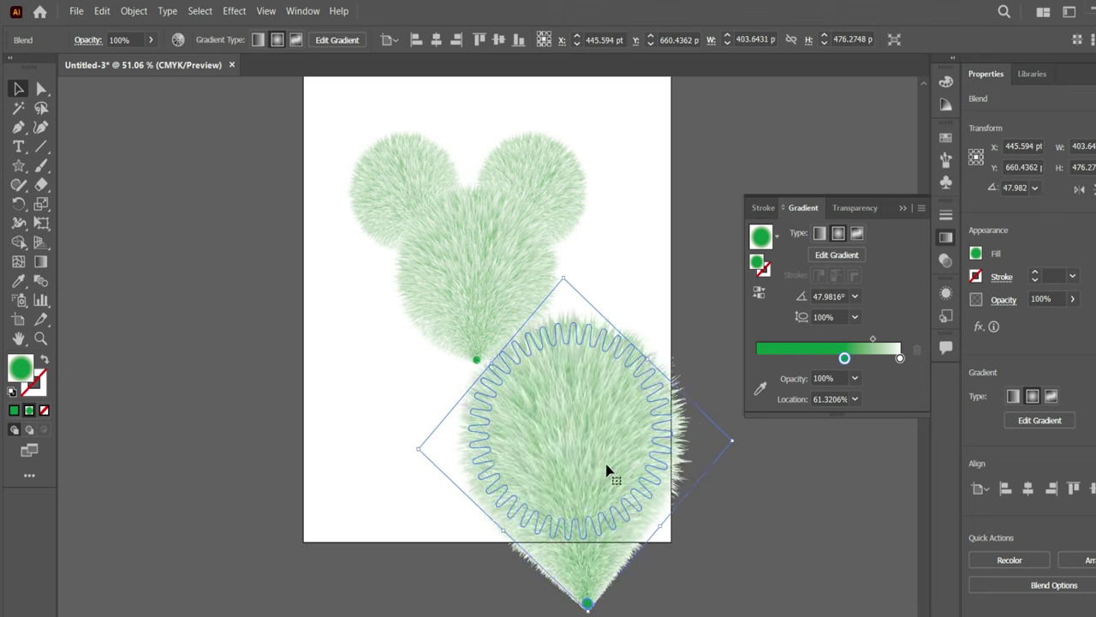
{"action": "left_click_drag", "start_coordinate": [605, 470], "coordinate": [511, 465]}
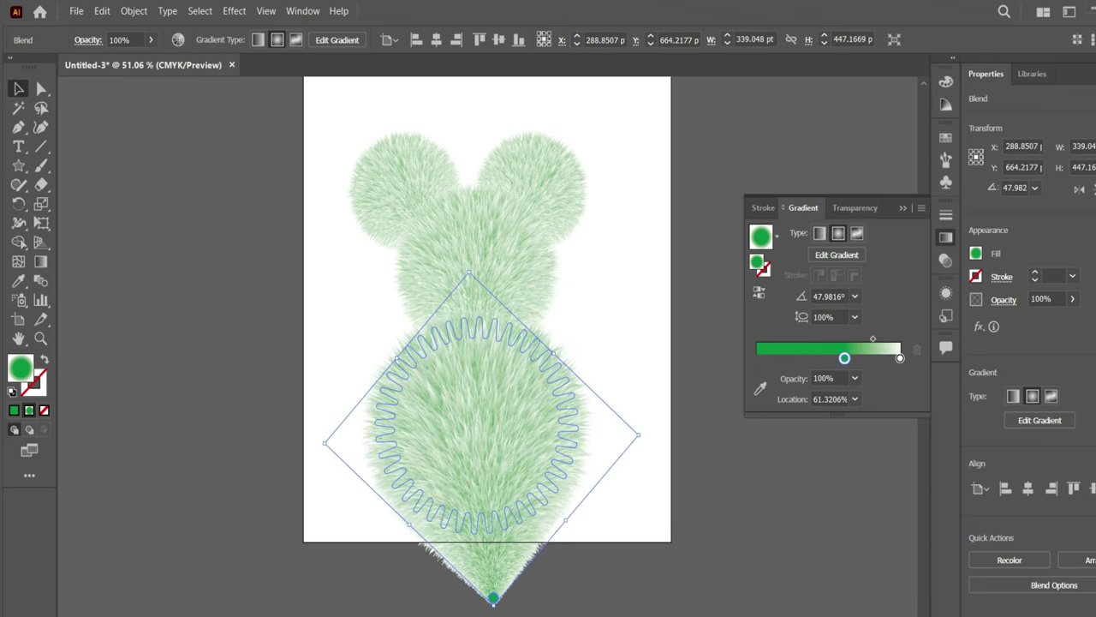
{"action": "left_click_drag", "start_coordinate": [494, 610], "coordinate": [489, 543]}
- Undo the stretched and rotated body changes
{"action": "left_click", "coordinate": [626, 379]}
{"action": "left_click", "coordinate": [534, 441]}
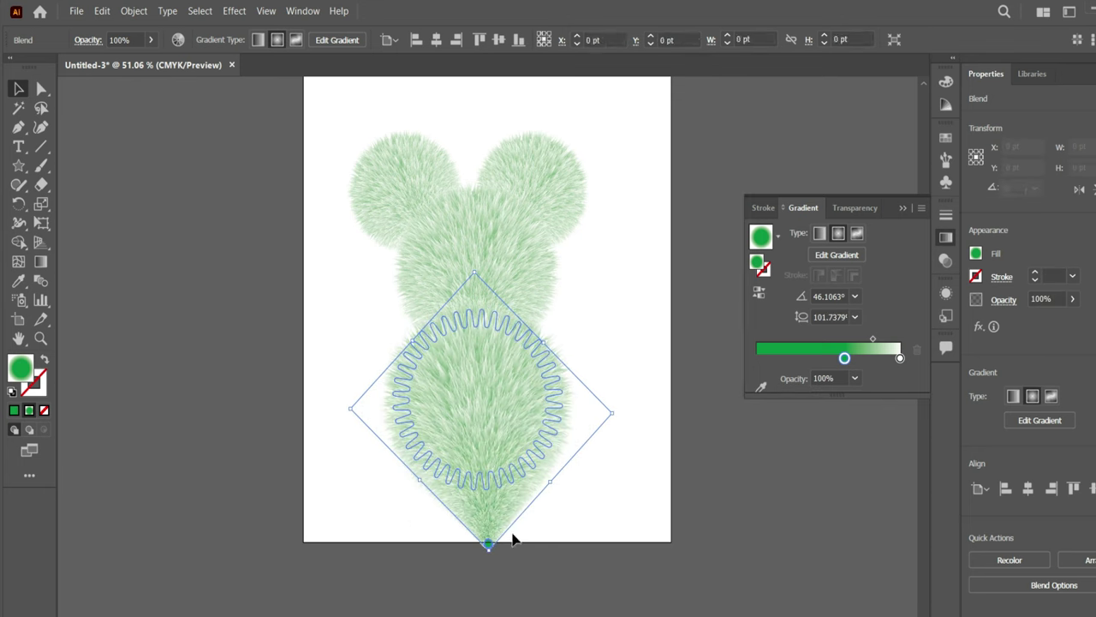
{"action": "key", "text": "ctrl+z"}
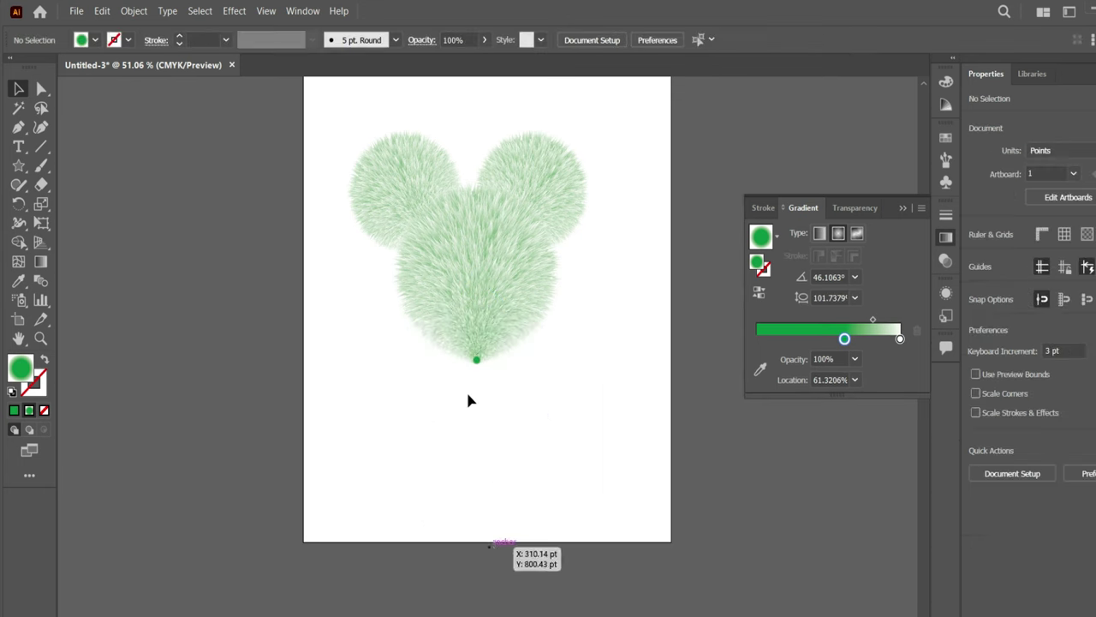
{"action": "scroll", "coordinate": [463, 466], "scroll_direction": "up", "scroll_amount": 1}
{"action": "scroll", "coordinate": [462, 465], "scroll_direction": "up", "scroll_amount": 2}
- Paste a fresh copy of the head in front, move it below and enlarge it
{"action": "left_click", "coordinate": [488, 351]}
{"action": "left_click", "coordinate": [102, 10]}
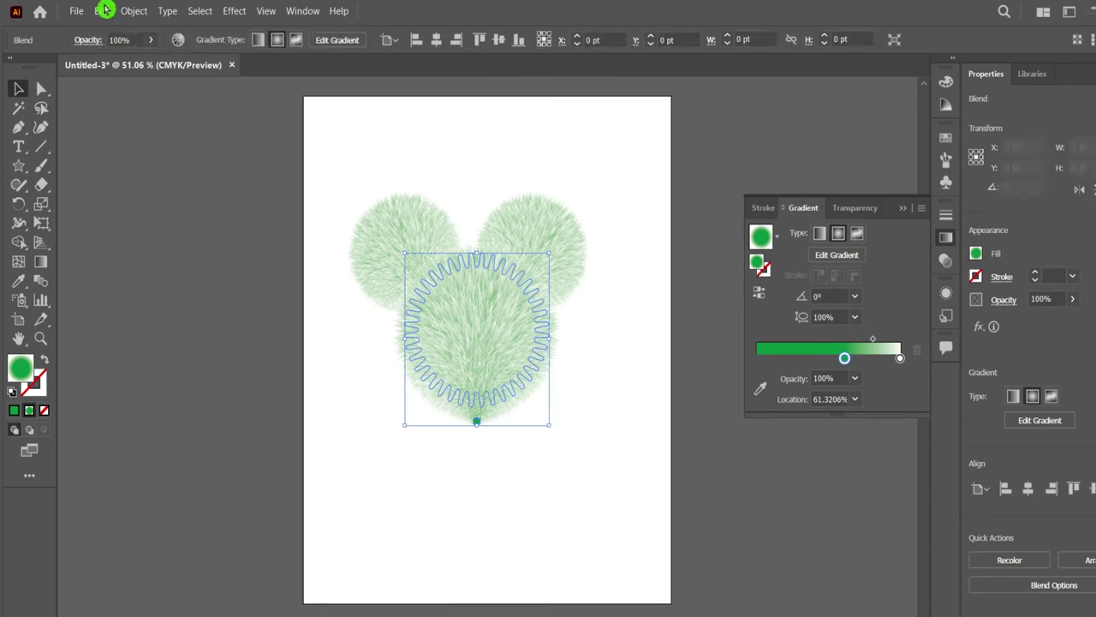
{"action": "left_click", "coordinate": [156, 104]}
{"action": "left_click_drag", "start_coordinate": [495, 346], "coordinate": [495, 501]}
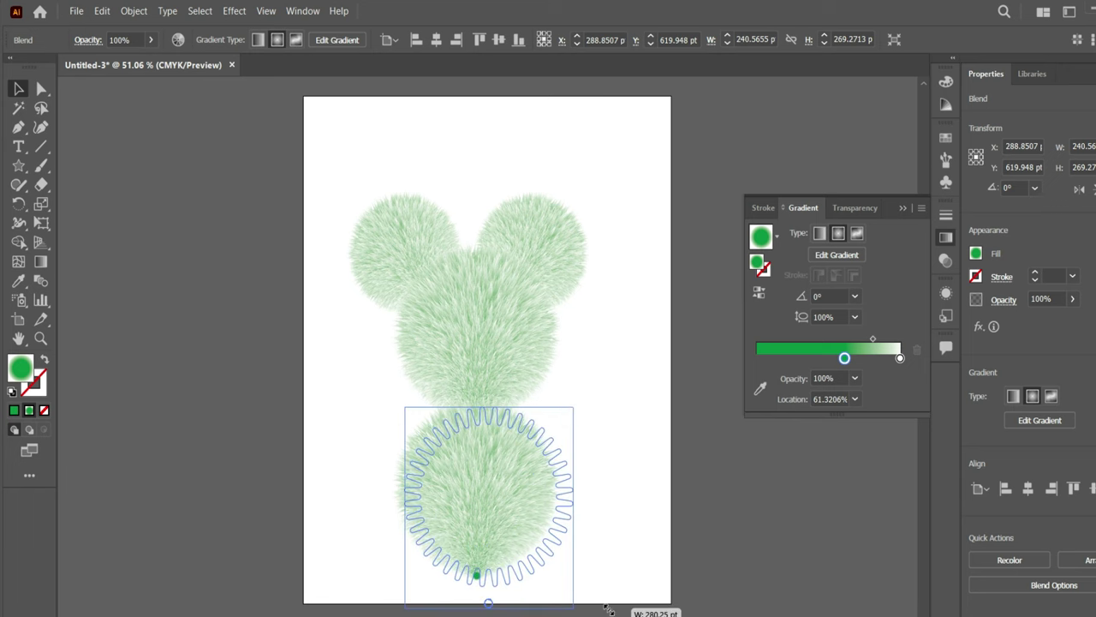
{"action": "left_click_drag", "start_coordinate": [553, 586], "coordinate": [583, 604]}
{"action": "left_click_drag", "start_coordinate": [405, 407], "coordinate": [355, 356]}
{"action": "left_click_drag", "start_coordinate": [487, 469], "coordinate": [542, 499]}
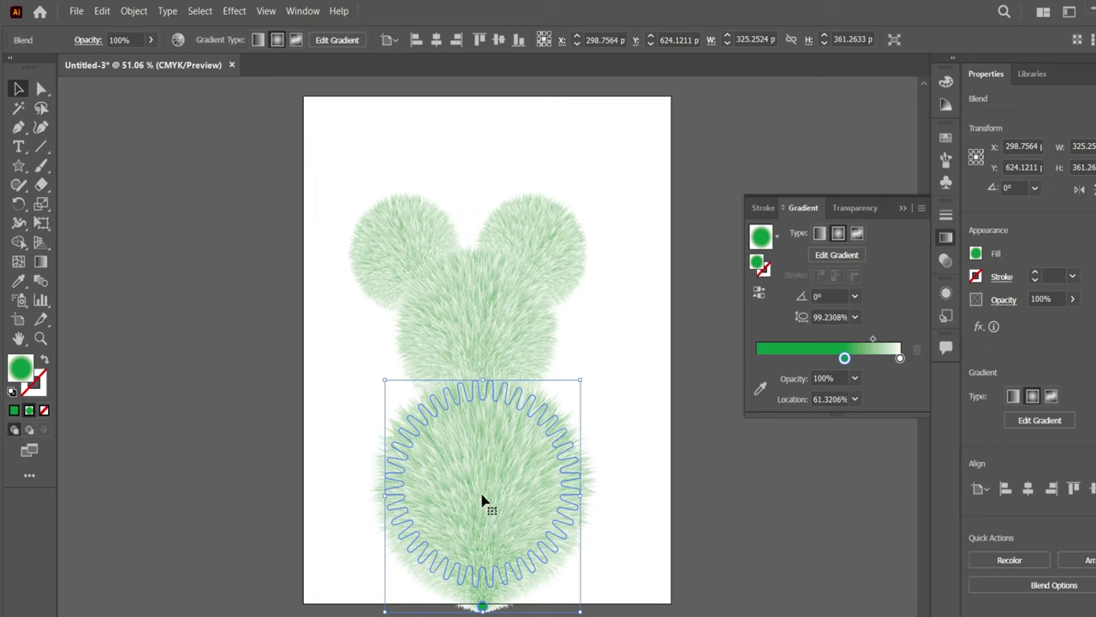
- Send the body behind the head with Arrange > Send to Back
{"action": "right_click", "coordinate": [471, 445]}
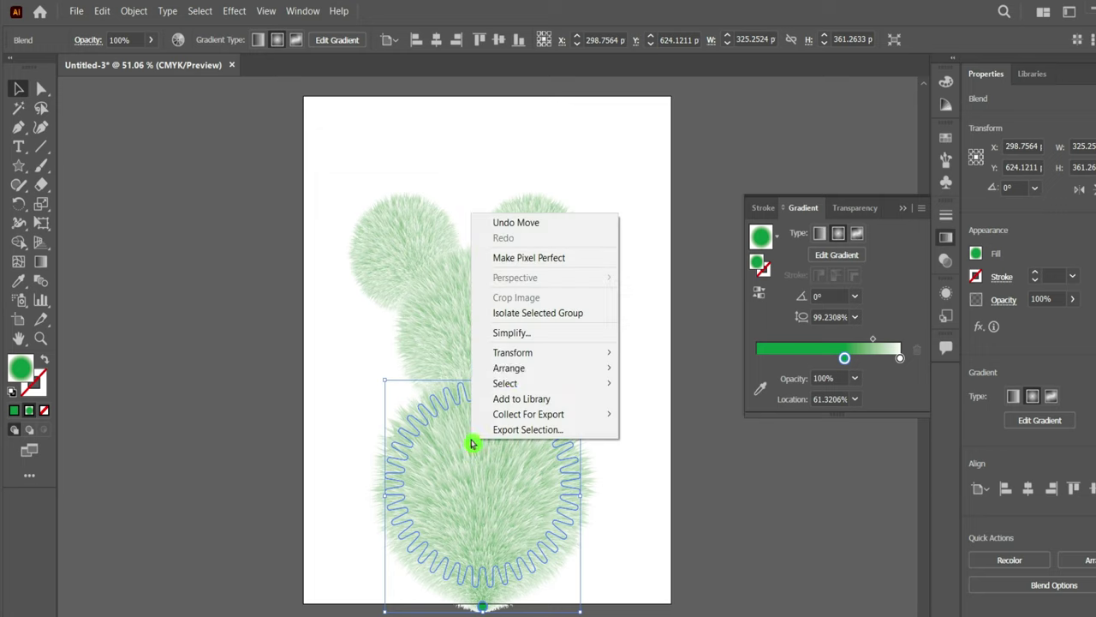
{"action": "left_click", "coordinate": [672, 411]}
{"action": "left_click", "coordinate": [641, 430]}
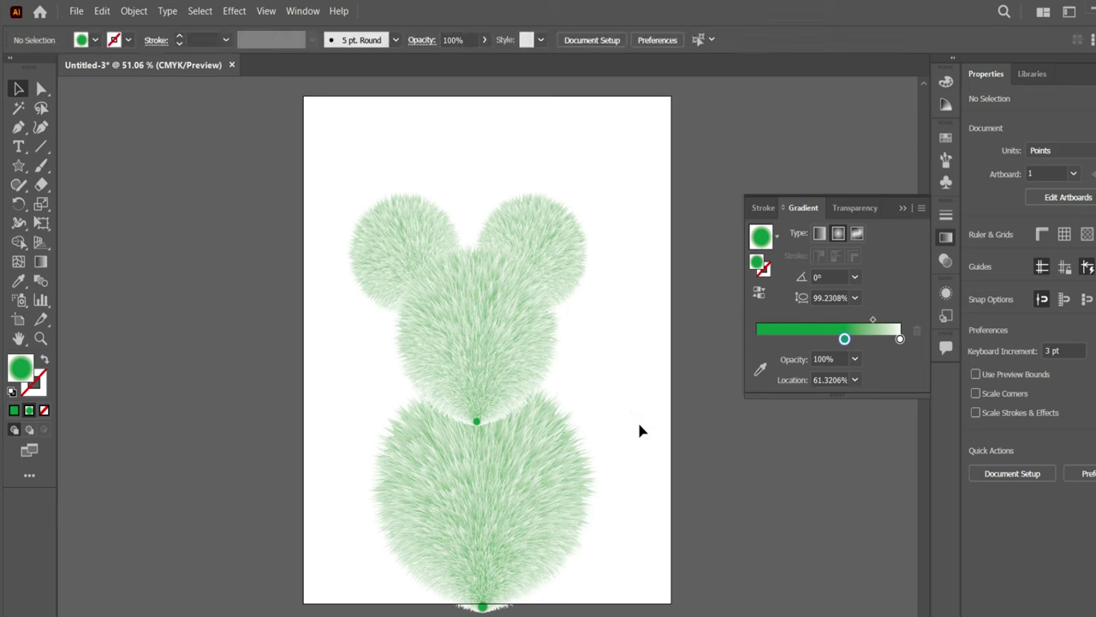
- Draw the eye's oval at the artboard's top-left with a white fill and black outline
{"action": "right_click", "coordinate": [16, 167]}
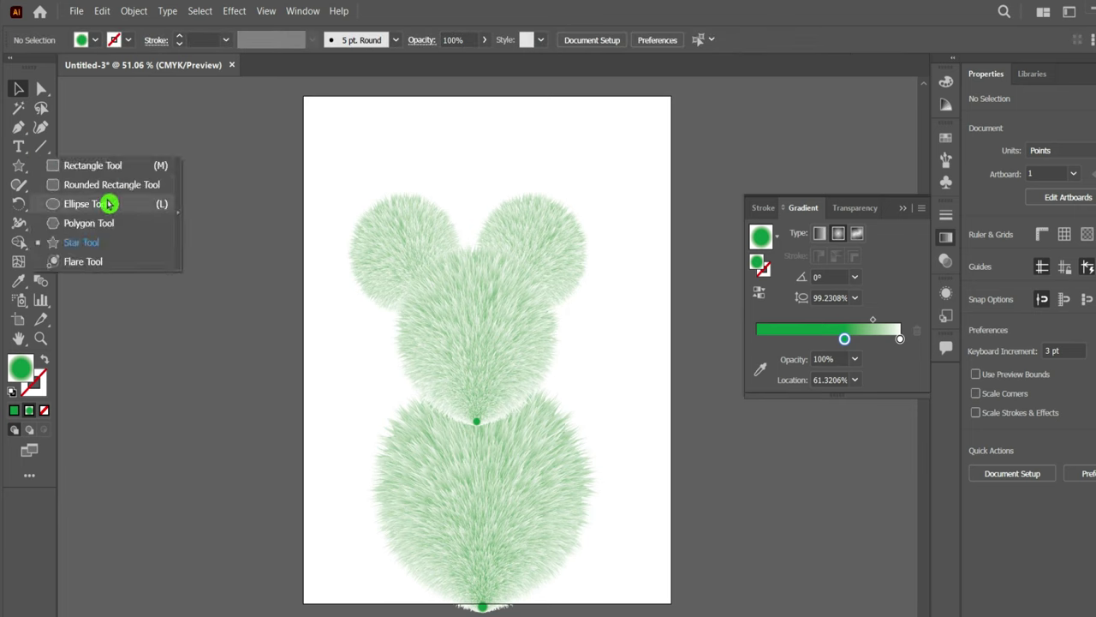
{"action": "left_click", "coordinate": [107, 203]}
{"action": "left_click", "coordinate": [320, 110]}
{"action": "left_click", "coordinate": [540, 362]}
{"action": "left_click", "coordinate": [18, 166]}
{"action": "left_click_drag", "start_coordinate": [322, 121], "coordinate": [358, 160]}
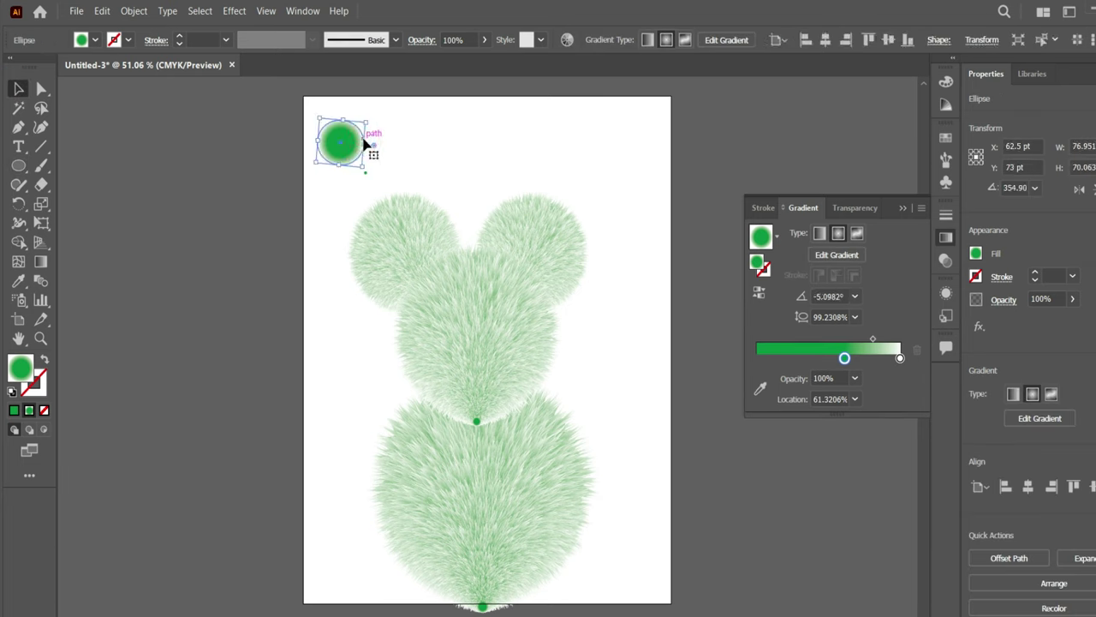
{"action": "key", "text": "ctrl+z"}
{"action": "mouse_move", "coordinate": [312, 116]}
{"action": "left_mouse_down"}
{"action": "mouse_move", "coordinate": [365, 175]}
{"action": "mouse_move", "coordinate": [356, 173]}
{"action": "left_mouse_up"}
{"action": "double_click", "coordinate": [20, 368]}
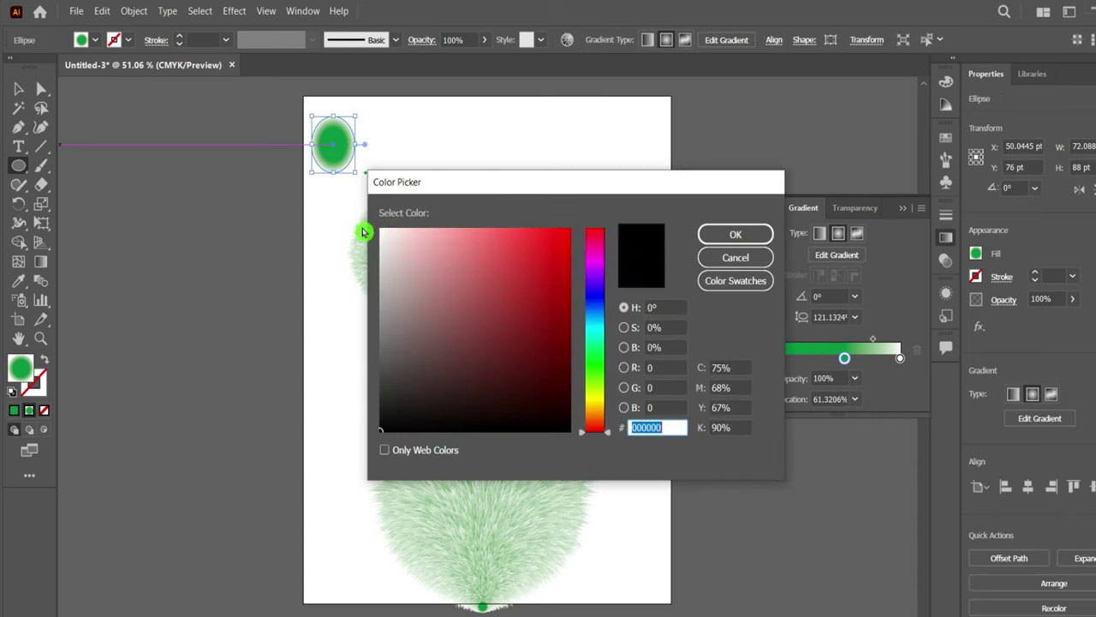
{"action": "left_click", "coordinate": [735, 235]}
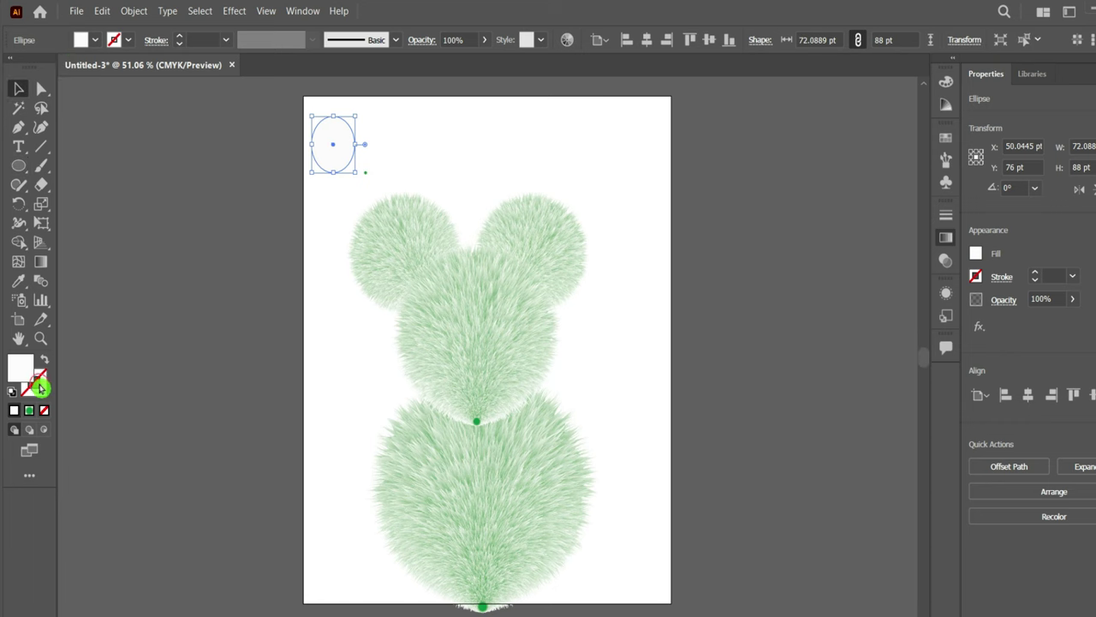
{"action": "left_click", "coordinate": [46, 413]}
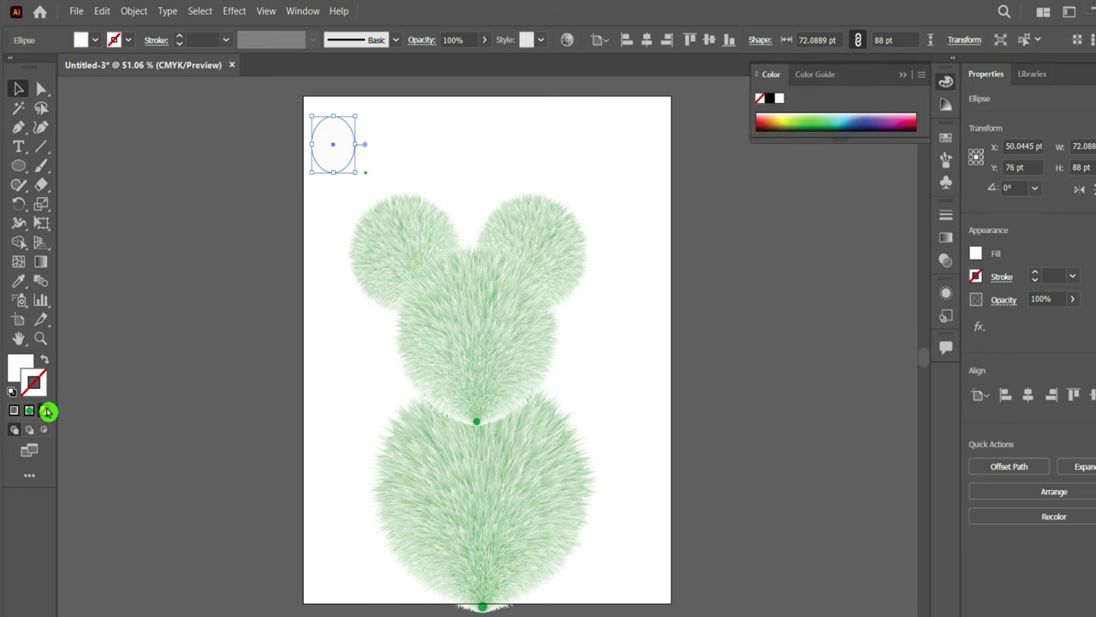
{"action": "double_click", "coordinate": [45, 390]}
{"action": "left_click", "coordinate": [739, 235]}
{"action": "left_click", "coordinate": [417, 151]}
- Add a smaller warm yellow ellipse inside the oval as the iris
{"action": "left_click", "coordinate": [18, 165]}
{"action": "left_click", "coordinate": [47, 387]}
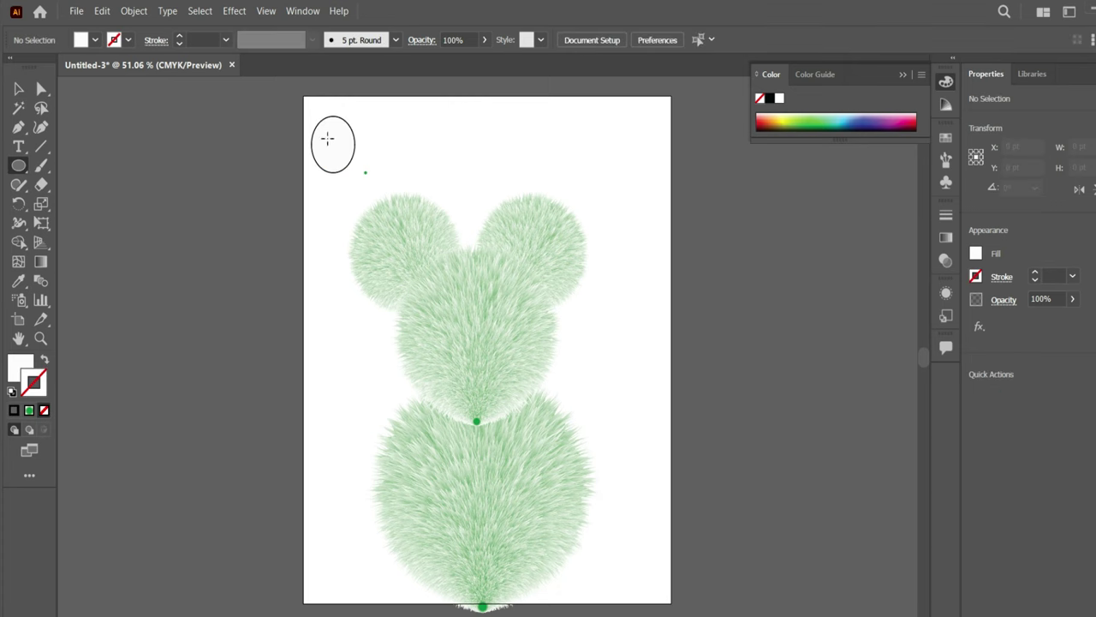
{"action": "left_click_drag", "start_coordinate": [339, 146], "coordinate": [344, 159]}
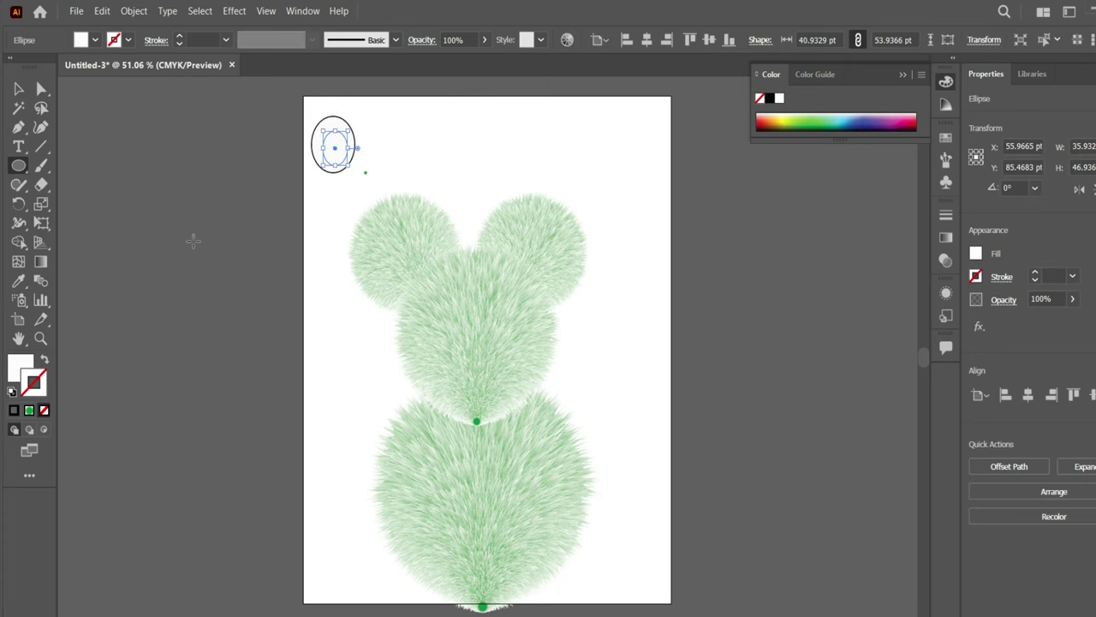
{"action": "double_click", "coordinate": [14, 368]}
{"action": "left_click", "coordinate": [595, 408]}
{"action": "left_click", "coordinate": [499, 243]}
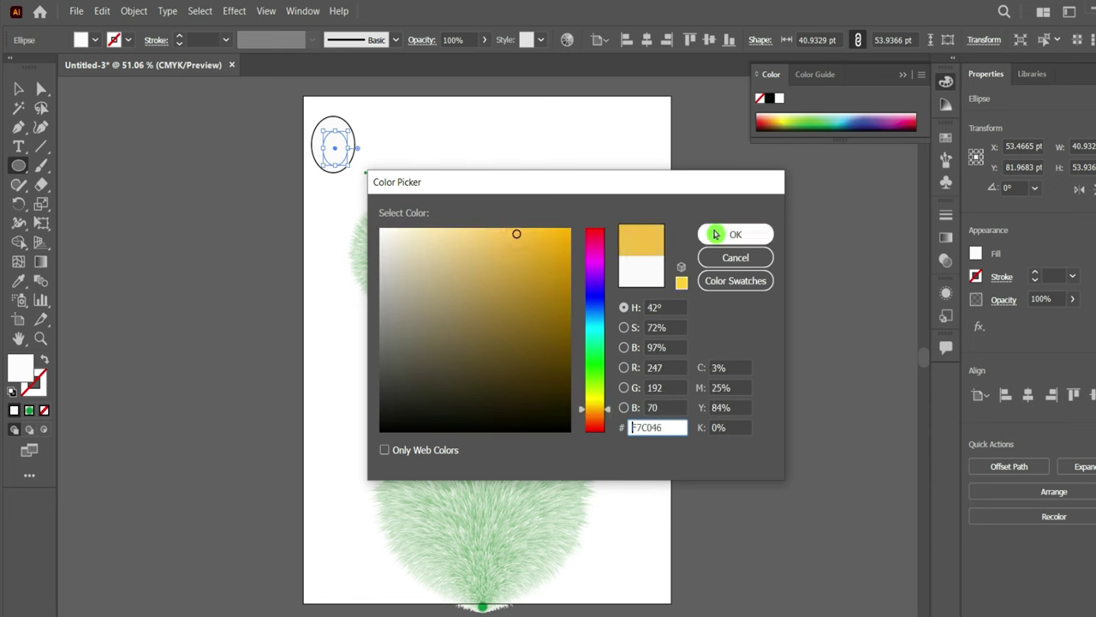
{"action": "left_click", "coordinate": [716, 234]}
{"action": "left_click", "coordinate": [18, 88]}
- Add a small black pupil inside the iris
{"action": "left_click", "coordinate": [18, 165]}
{"action": "left_click_drag", "start_coordinate": [342, 162], "coordinate": [342, 162]}
{"action": "double_click", "coordinate": [20, 367]}
{"action": "left_click", "coordinate": [400, 416]}
{"action": "left_click", "coordinate": [739, 232]}
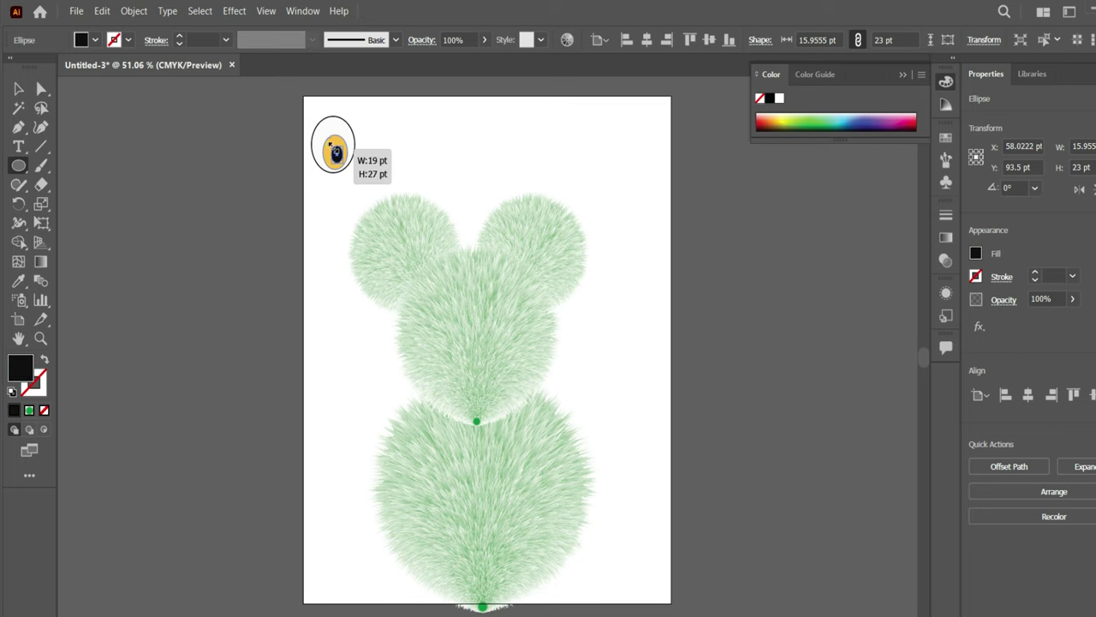
{"action": "key", "text": "v"}
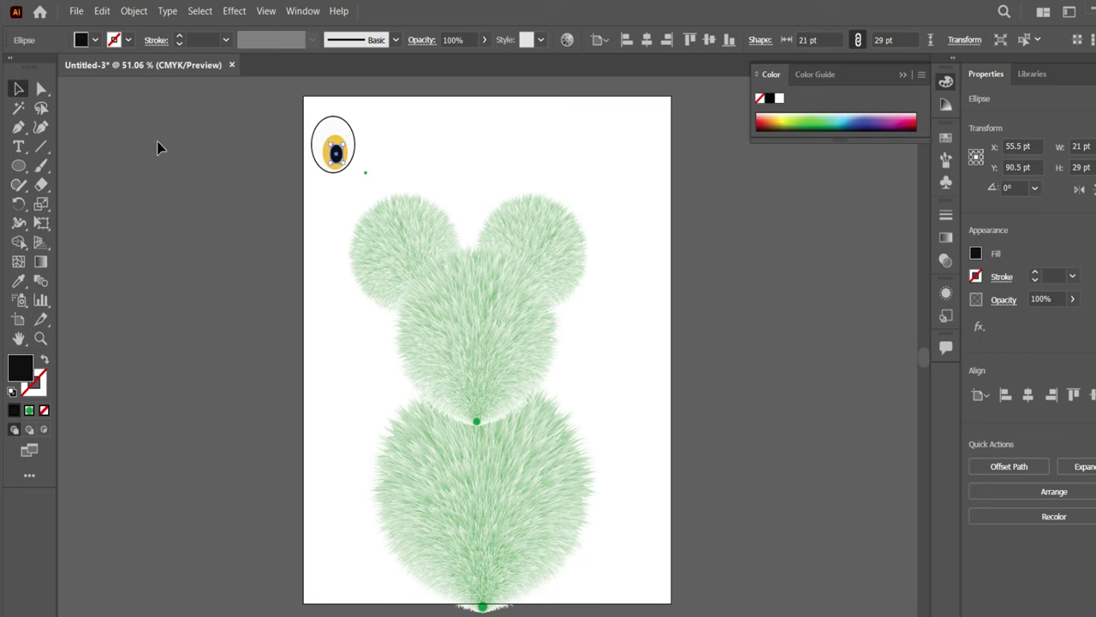
{"action": "left_click", "coordinate": [278, 182]}
- Add two small white (#ffffff) highlights on the pupil
{"action": "key", "text": "ctrl+1"}
{"action": "scroll", "coordinate": [294, 183], "scroll_direction": "up", "scroll_amount": 3}
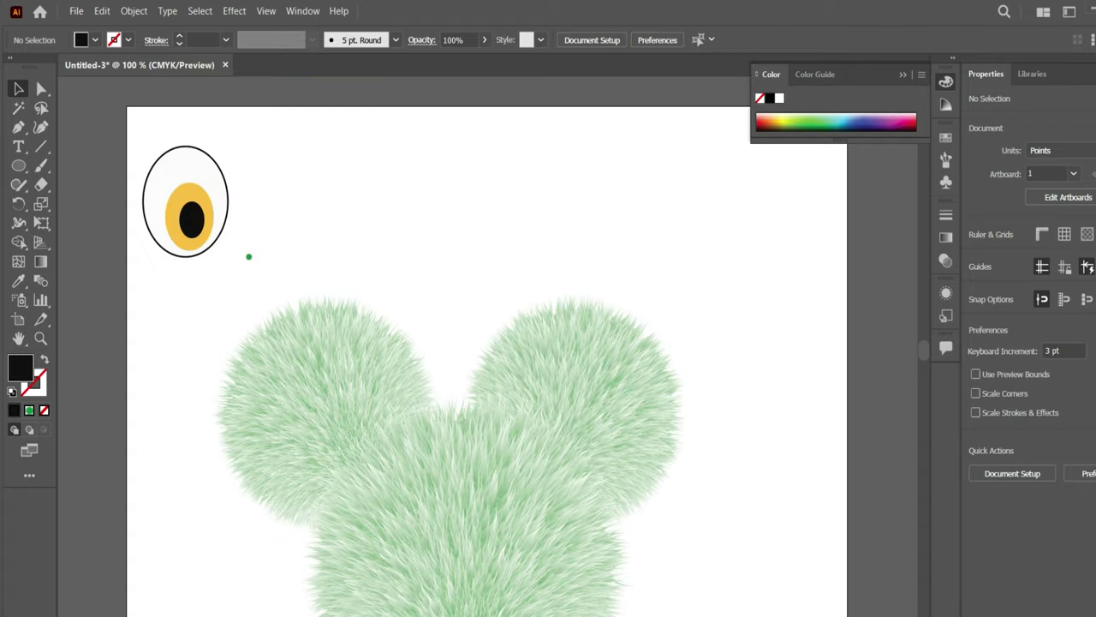
{"action": "scroll", "coordinate": [566, 219], "scroll_direction": "left", "scroll_amount": 5}
{"action": "key", "text": "ctrl+equal"}
{"action": "key", "text": "ctrl+equal"}
{"action": "key", "text": "l"}
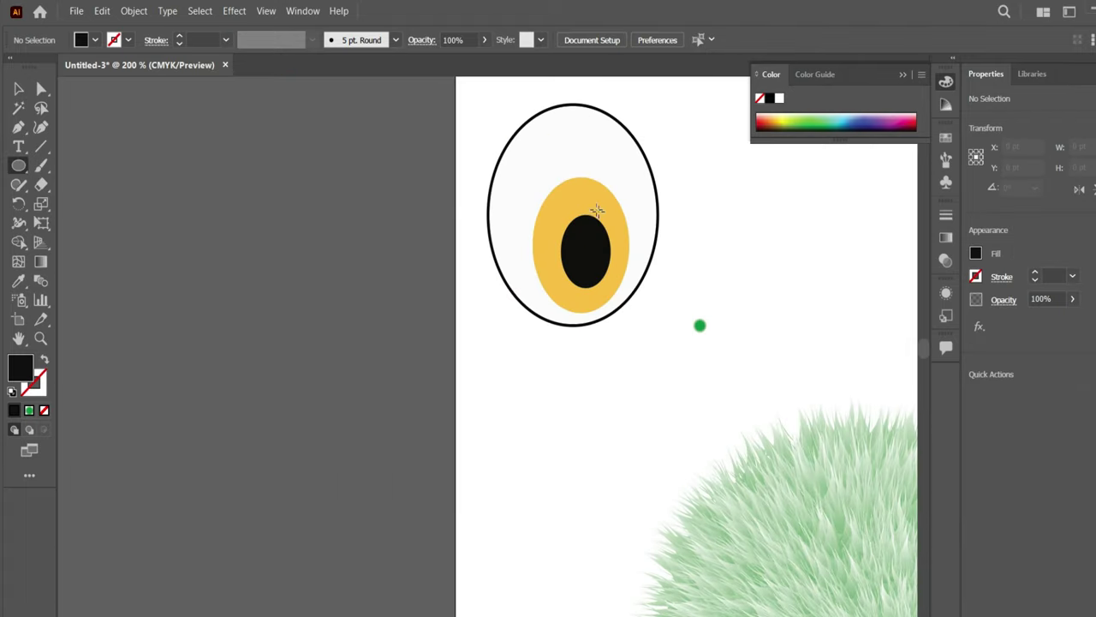
{"action": "left_click_drag", "start_coordinate": [610, 233], "coordinate": [602, 224]}
{"action": "double_click", "coordinate": [20, 366]}
{"action": "type", "text": "ffffff"}
{"action": "key", "text": "Return"}
{"action": "left_click_drag", "start_coordinate": [556, 267], "coordinate": [569, 272]}
{"action": "key", "text": "ctrl+shift+a"}
{"action": "key", "text": "v"}
{"action": "left_click", "coordinate": [561, 272]}
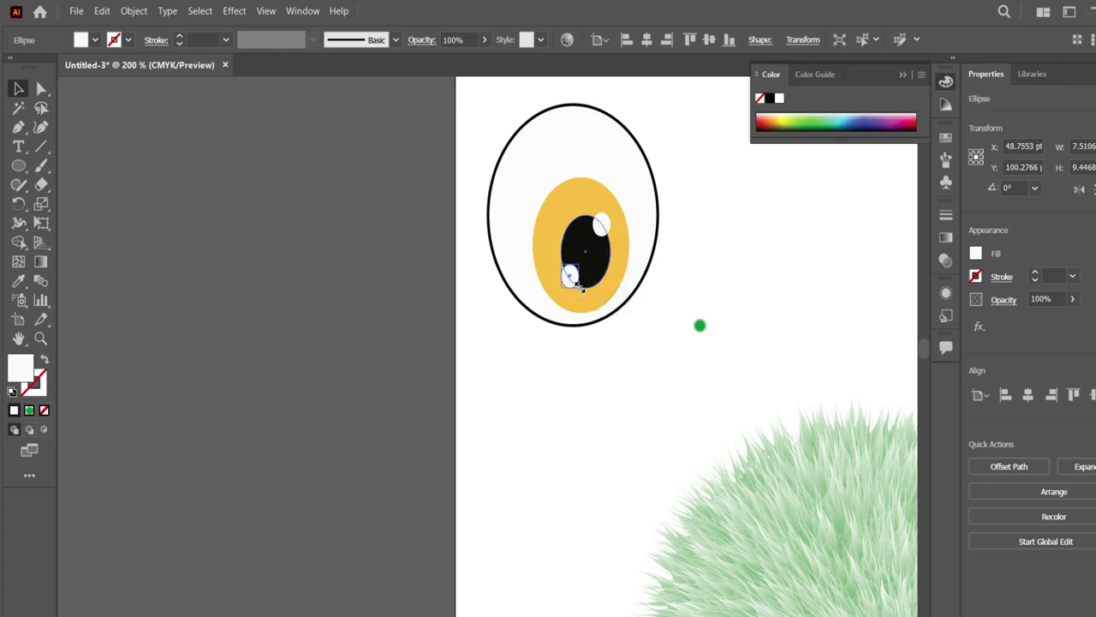
{"action": "left_click", "coordinate": [761, 304]}
- Duplicate the eye to the right, bring both eyes to the front and move them onto the head
{"action": "key", "text": "ctrl+minus"}
{"action": "key", "text": "ctrl+minus"}
{"action": "key", "text": "ctrl+minus"}
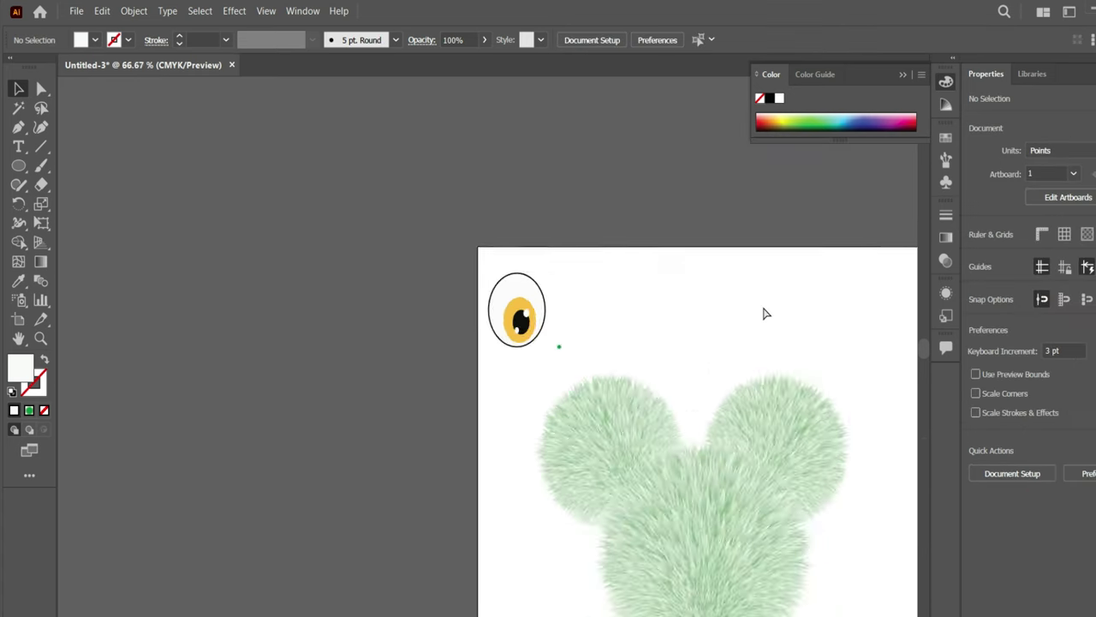
{"action": "key", "text": "ctrl+minus"}
{"action": "mouse_move", "coordinate": [555, 336]}
{"action": "left_mouse_down"}
{"action": "mouse_move", "coordinate": [517, 330]}
{"action": "mouse_move", "coordinate": [569, 328]}
{"action": "left_mouse_up"}
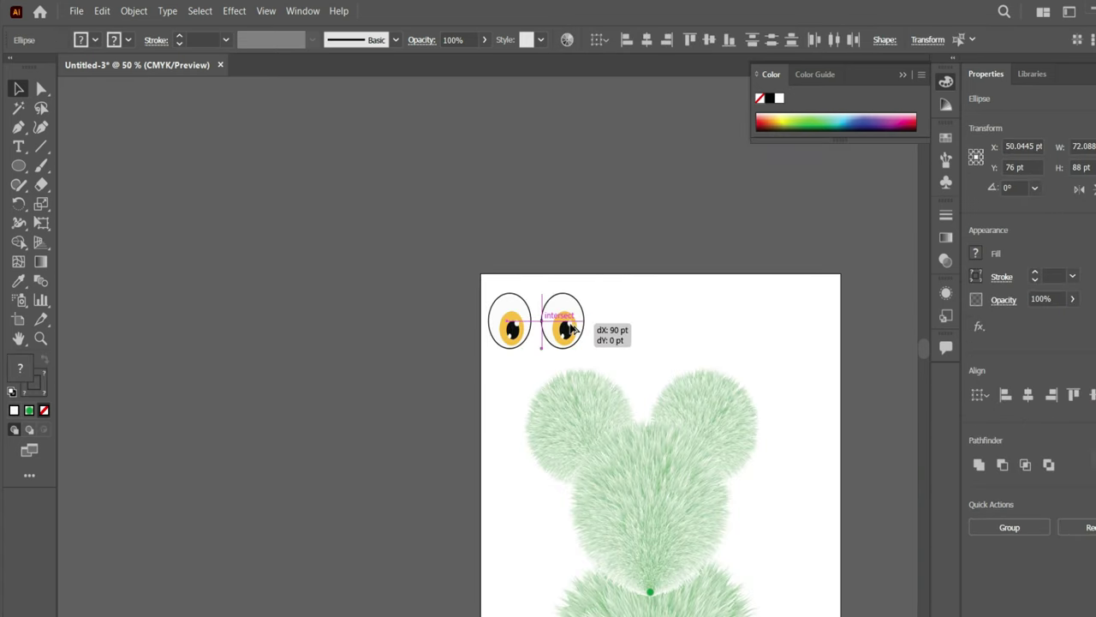
{"action": "right_click", "coordinate": [569, 328]}
{"action": "left_click", "coordinate": [790, 577]}
{"action": "left_click", "coordinate": [702, 317]}
{"action": "scroll", "coordinate": [803, 395], "scroll_direction": "down", "scroll_amount": 3}
{"action": "left_click_drag", "start_coordinate": [624, 115], "coordinate": [449, 195]}
{"action": "left_click_drag", "start_coordinate": [575, 159], "coordinate": [692, 362]}
{"action": "key", "text": "ctrl+shift+a"}
{"action": "left_click", "coordinate": [692, 360]}
{"action": "left_click", "coordinate": [228, 385]}
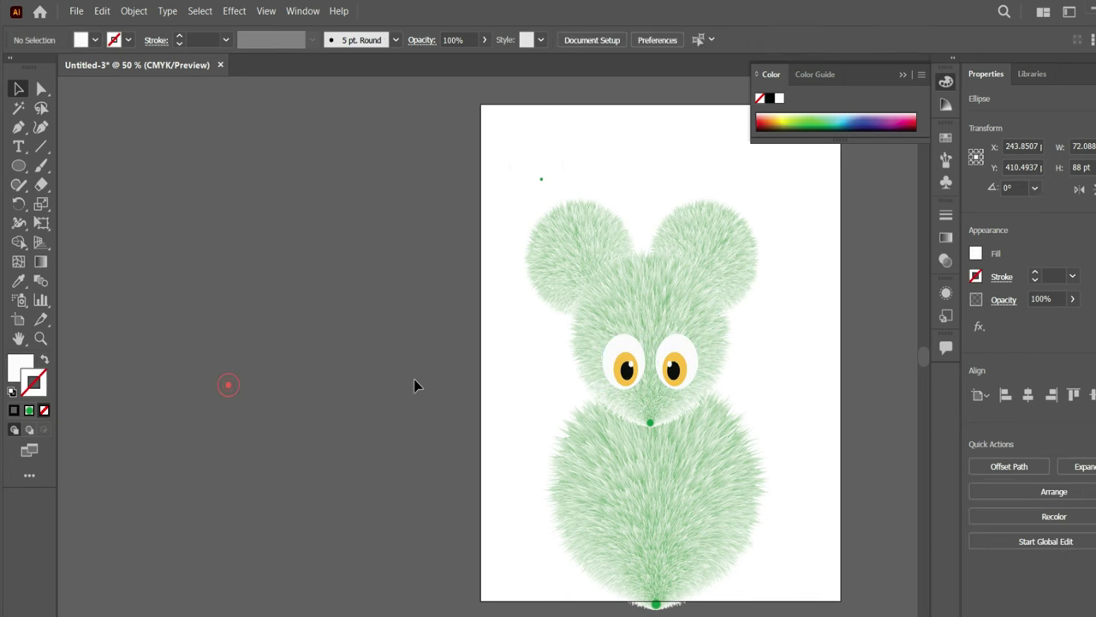
- Draw a small rounded rectangle and move it just below the eyes for the nose
{"action": "left_click", "coordinate": [18, 170]}
{"action": "left_click", "coordinate": [103, 184]}
{"action": "left_click_drag", "start_coordinate": [504, 128], "coordinate": [524, 142]}
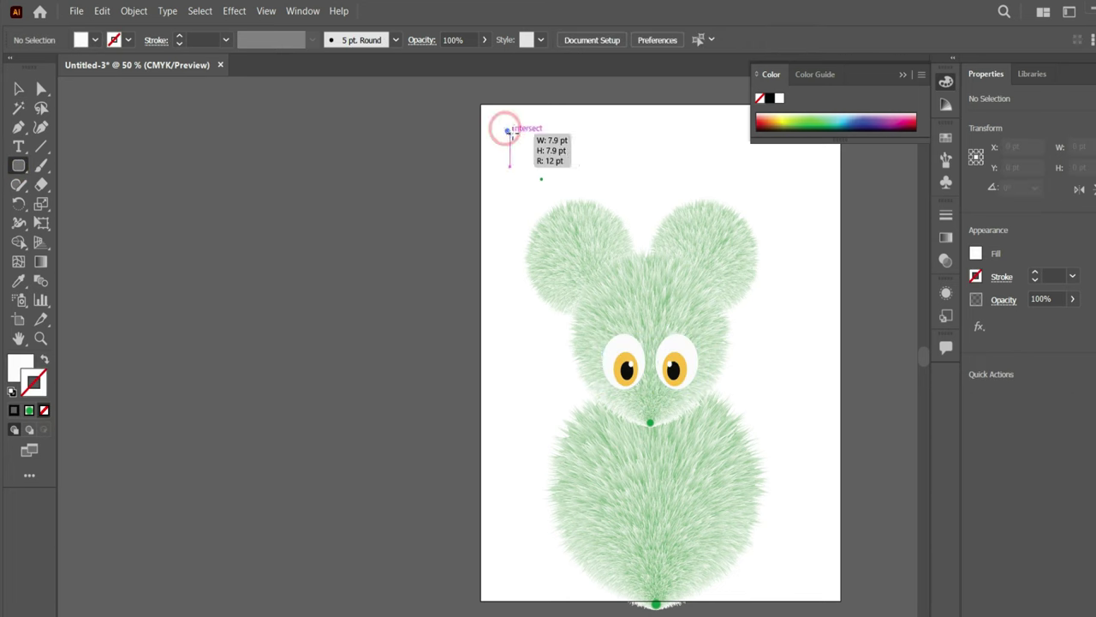
{"action": "left_click", "coordinate": [514, 136]}
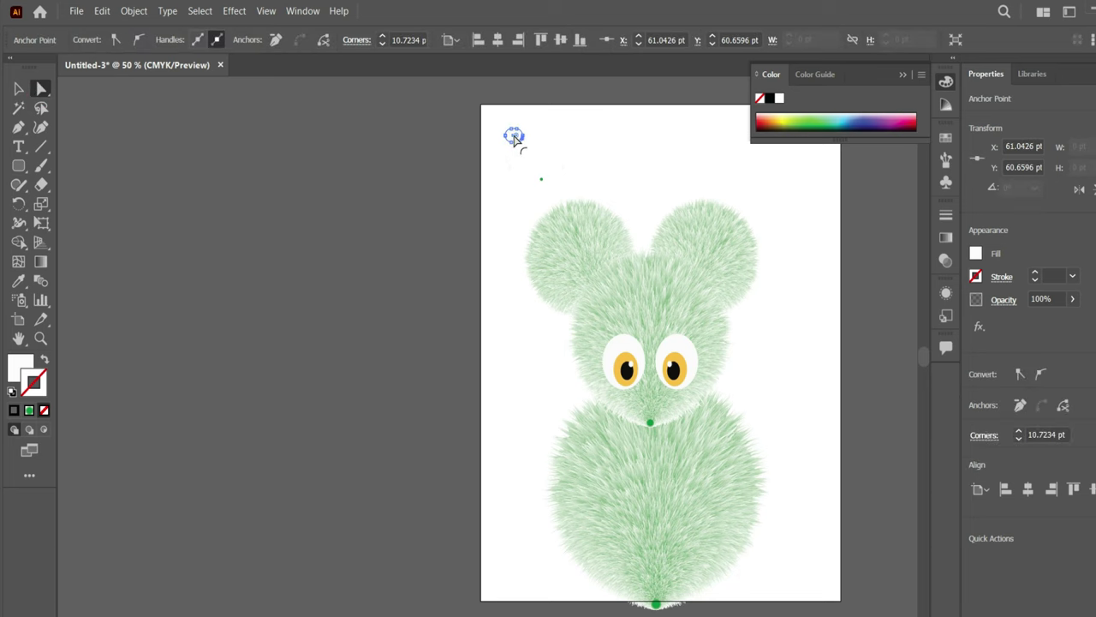
{"action": "left_click", "coordinate": [19, 86]}
{"action": "left_click_drag", "start_coordinate": [517, 136], "coordinate": [650, 423]}
- Fill the nose black (#000000) and resize it to about 21 pt square
{"action": "double_click", "coordinate": [20, 367]}
{"action": "type", "text": "000000"}
{"action": "key", "text": "Return"}
{"action": "left_click", "coordinate": [799, 262]}
{"action": "left_click", "coordinate": [651, 422]}
{"action": "left_click_drag", "start_coordinate": [657, 429], "coordinate": [651, 421]}
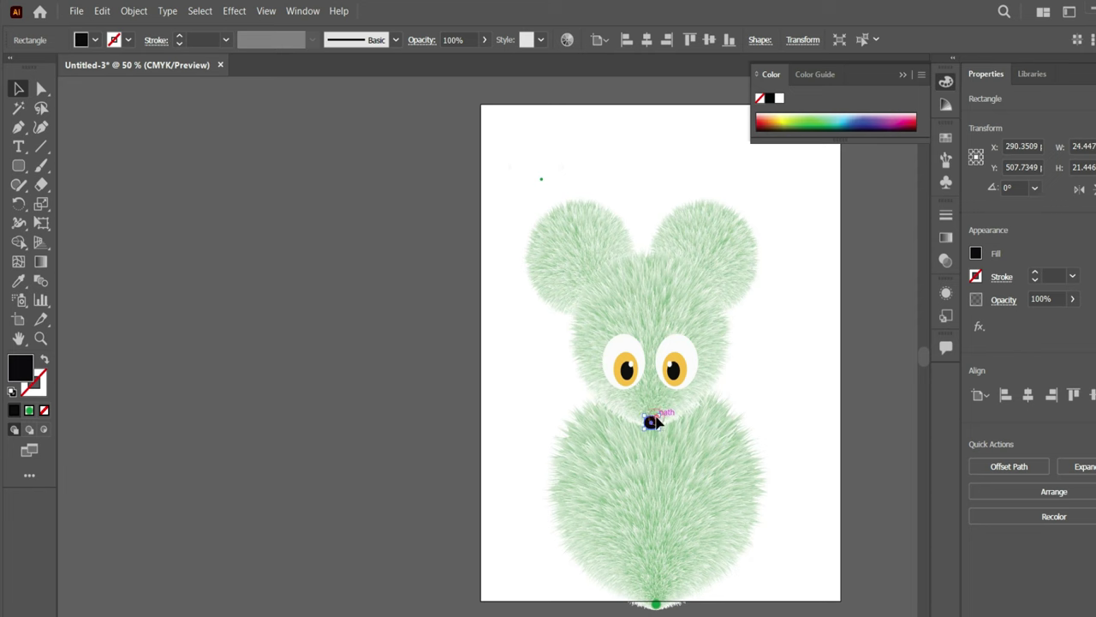
{"action": "left_click", "coordinate": [766, 388]}
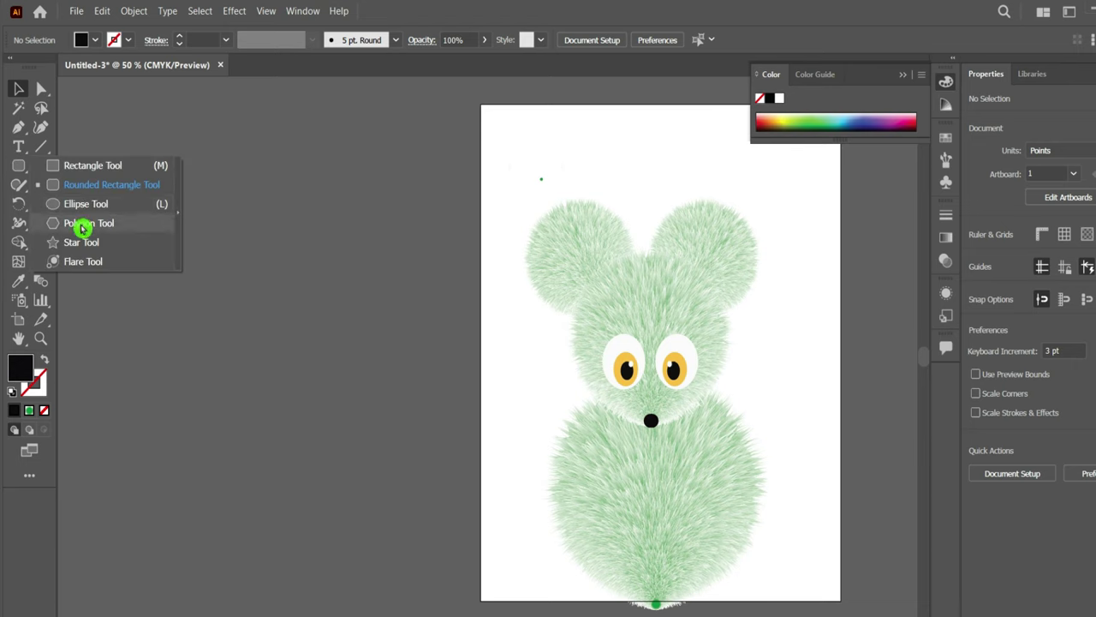
- Draw two overlapping ellipses and cut them into a crescent with Pathfinder Minus Front
{"action": "left_click_drag", "start_coordinate": [19, 166], "coordinate": [60, 203]}
{"action": "mouse_move", "coordinate": [199, 180]}
{"action": "left_mouse_down"}
{"action": "mouse_move", "coordinate": [367, 251]}
{"action": "mouse_move", "coordinate": [315, 249]}
{"action": "left_mouse_up"}
{"action": "left_click", "coordinate": [44, 410]}
{"action": "key", "text": "ctrl+z"}
{"action": "key", "text": "shift+x"}
{"action": "left_click", "coordinate": [17, 94]}
{"action": "left_click", "coordinate": [19, 166]}
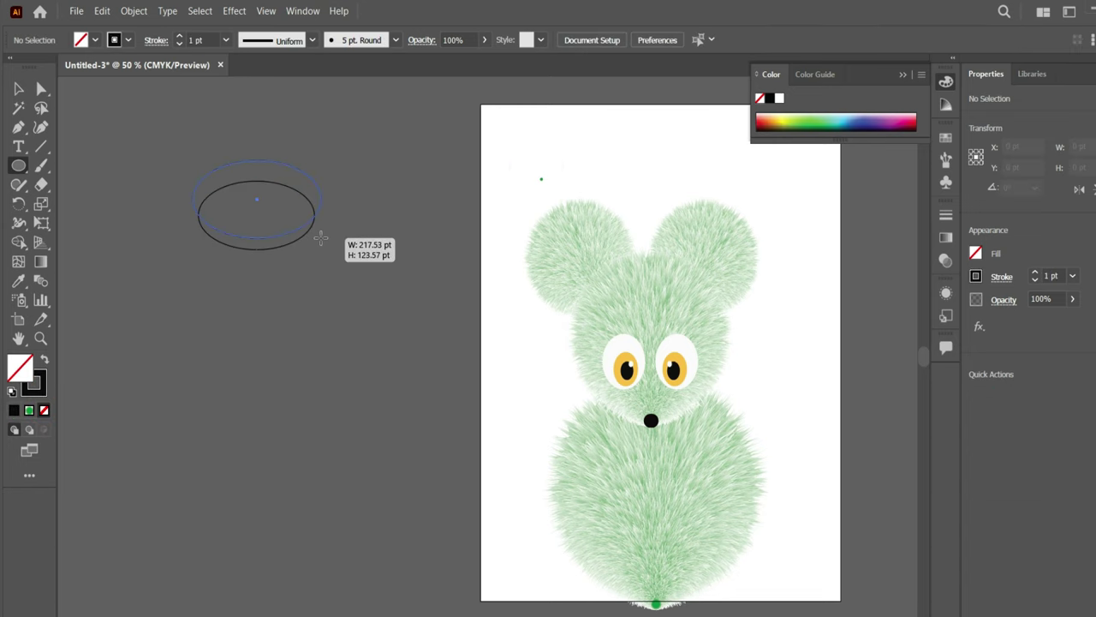
{"action": "left_click", "coordinate": [19, 94]}
{"action": "left_click", "coordinate": [281, 250], "text": "shift"}
{"action": "left_click", "coordinate": [979, 465]}
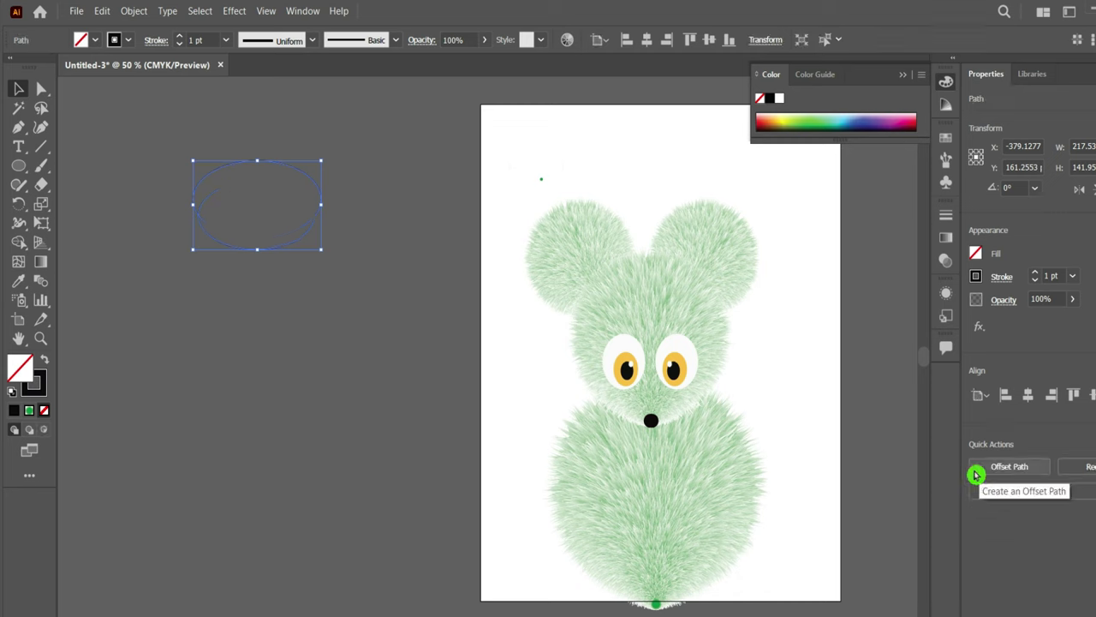
{"action": "key", "text": "ctrl+z"}
{"action": "key", "text": "ctrl+z"}
{"action": "left_click", "coordinate": [169, 357]}
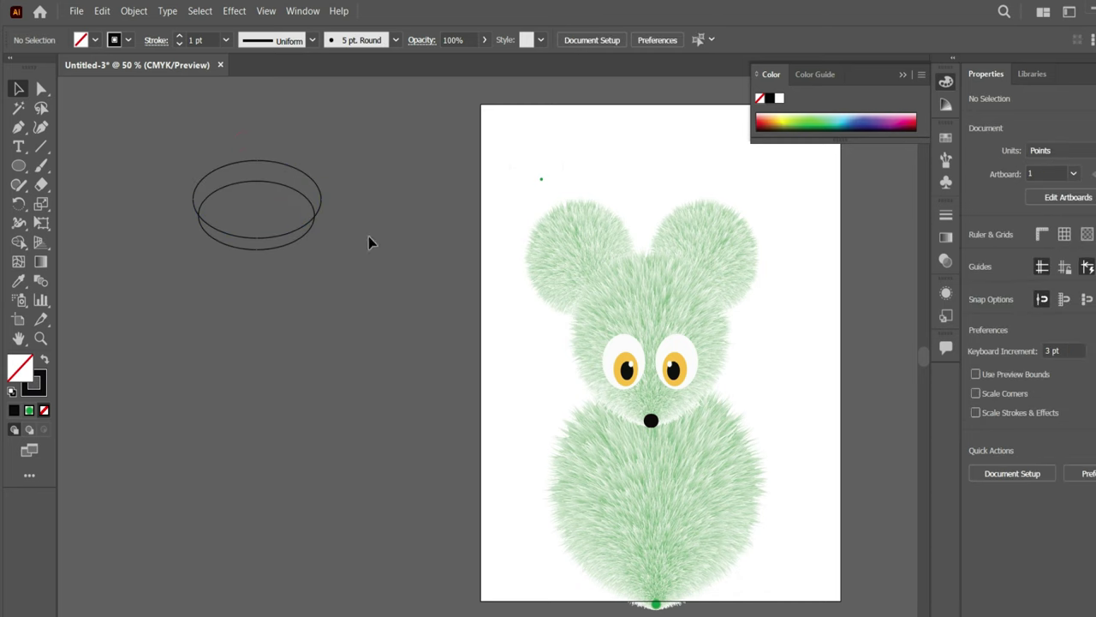
{"action": "left_click_drag", "start_coordinate": [368, 242], "coordinate": [231, 132]}
{"action": "left_click", "coordinate": [1003, 465]}
{"action": "left_click", "coordinate": [274, 351]}
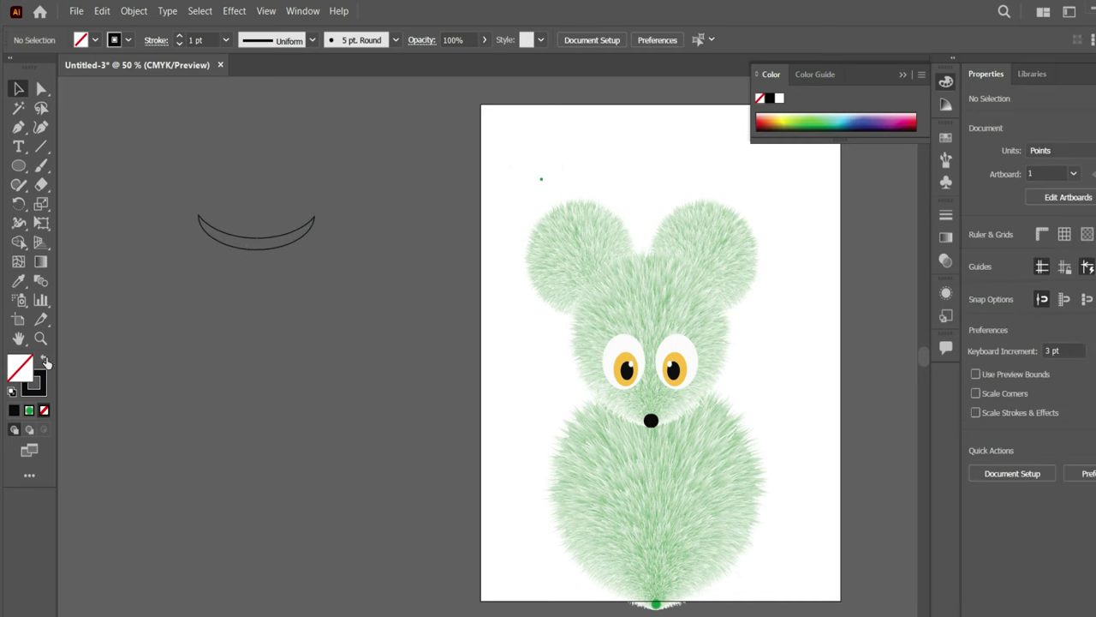
- Make the crescent solid black at 35% opacity with a Gaussian Blur
{"action": "key", "text": "ctrl+z"}
{"action": "key", "text": "shift+x"}
{"action": "left_click", "coordinate": [1005, 298]}
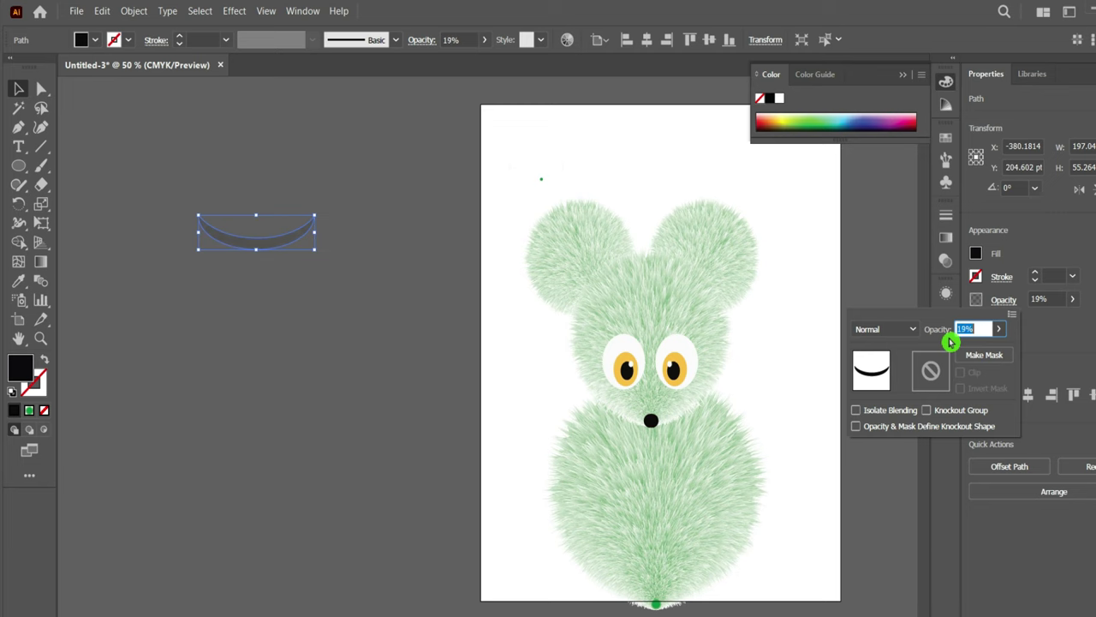
{"action": "type", "text": "35"}
{"action": "key", "text": "Return"}
{"action": "left_click", "coordinate": [134, 11]}
{"action": "mouse_move", "coordinate": [158, 28]}
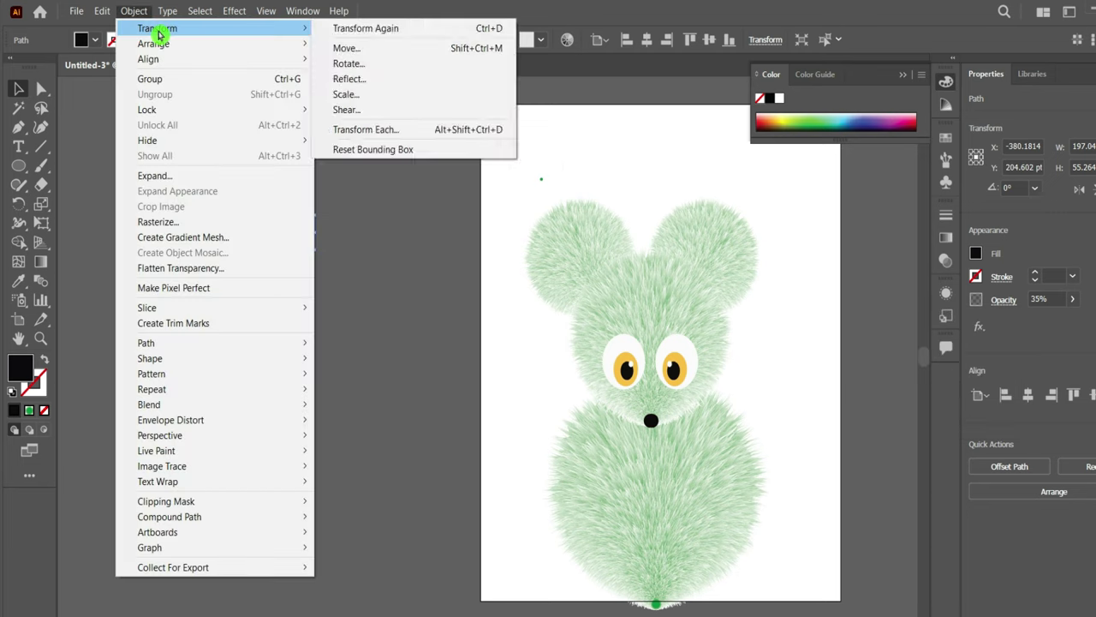
{"action": "left_click", "coordinate": [445, 323]}
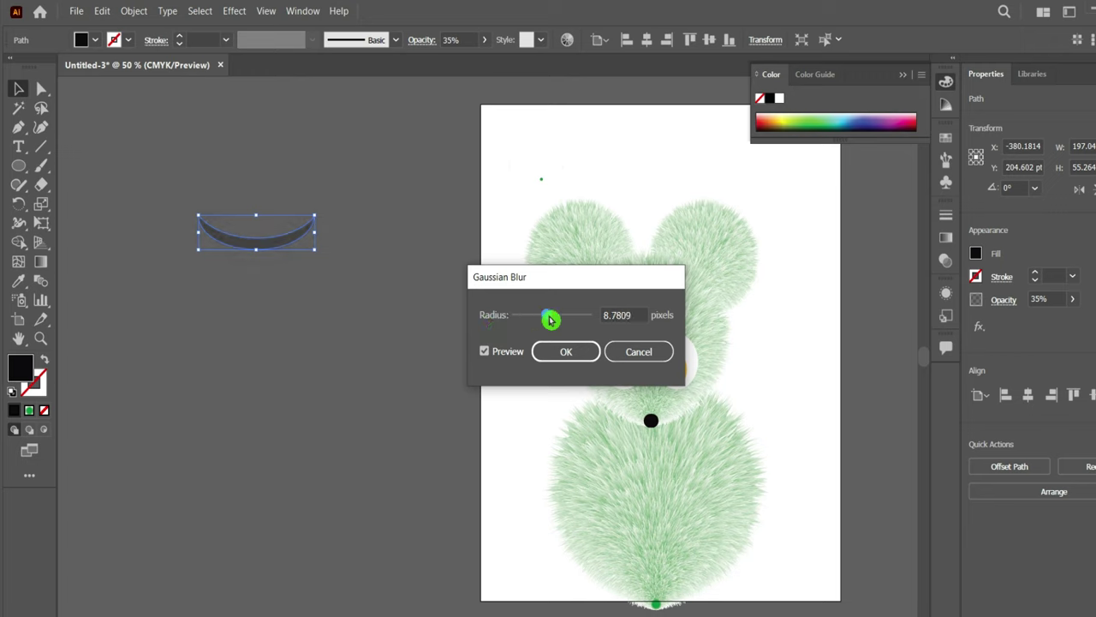
{"action": "left_click", "coordinate": [567, 351]}
- Move the blurred crescent under the mouse's head as a shadow
{"action": "left_click_drag", "start_coordinate": [274, 243], "coordinate": [690, 434]}
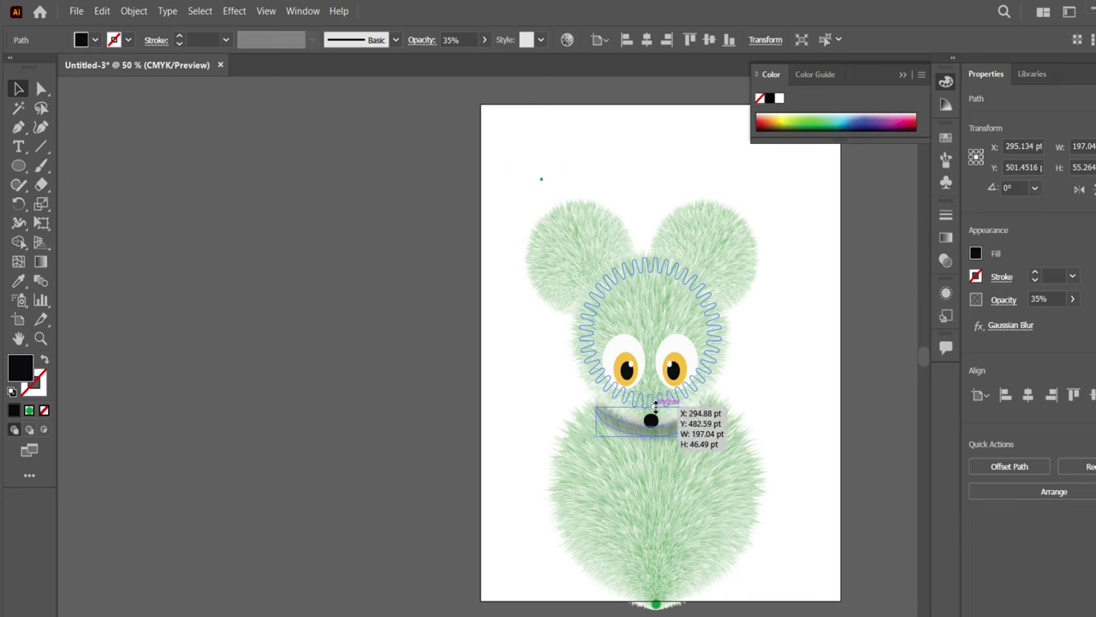
{"action": "left_click_drag", "start_coordinate": [698, 428], "coordinate": [683, 431]}
{"action": "left_click", "coordinate": [772, 377]}
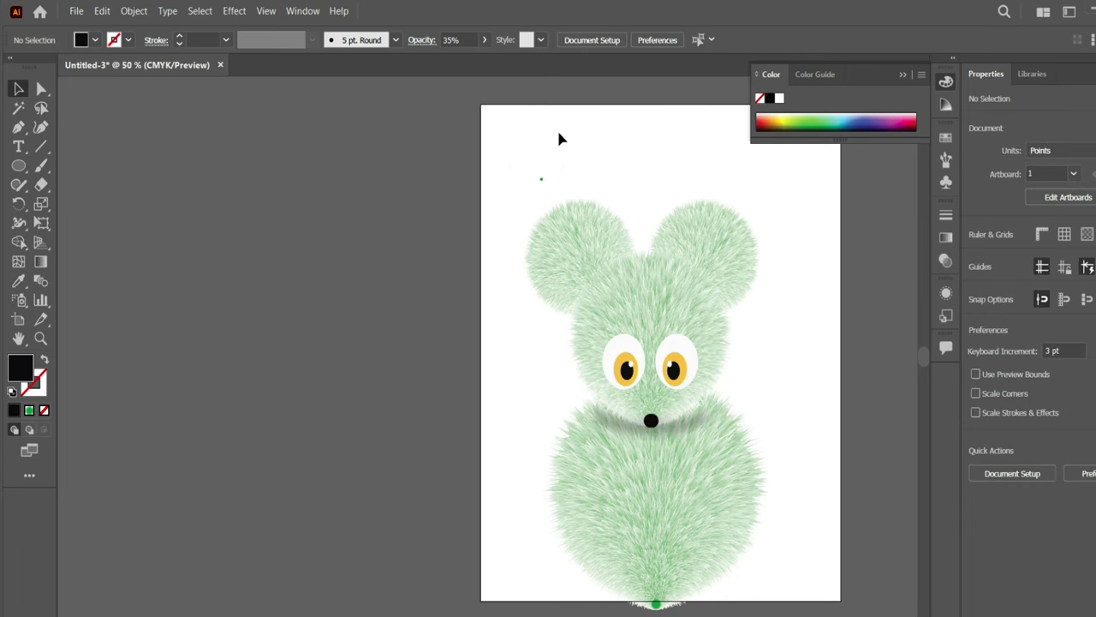
{"action": "left_click", "coordinate": [86, 164]}
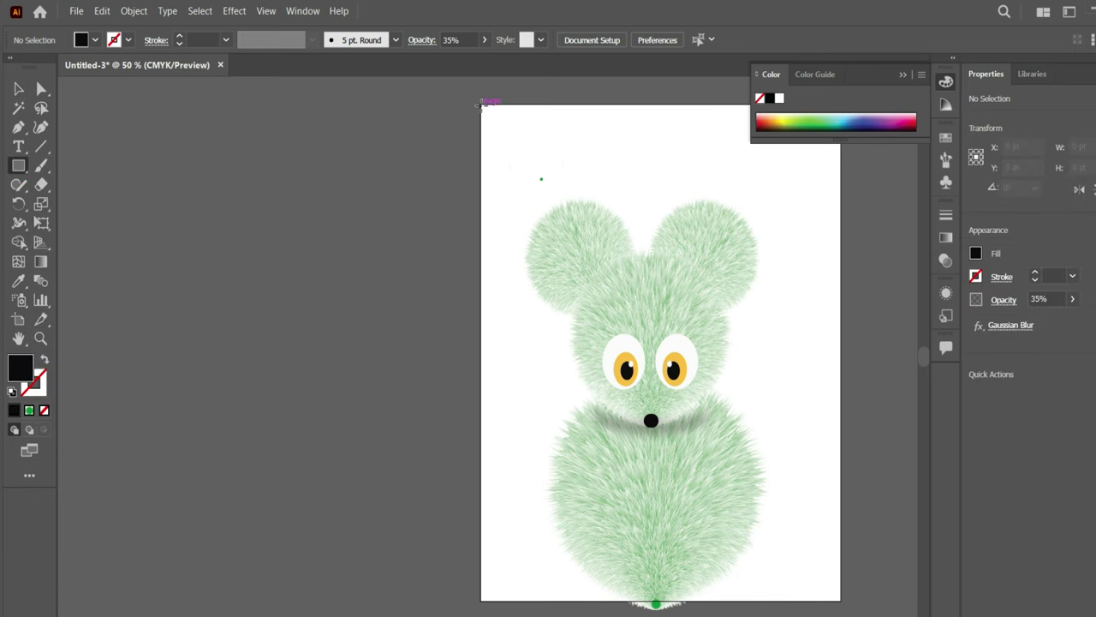
- Draw an artboard-sized rectangle and give it a linear gradient fill
{"action": "left_click_drag", "start_coordinate": [480, 104], "coordinate": [840, 603]}
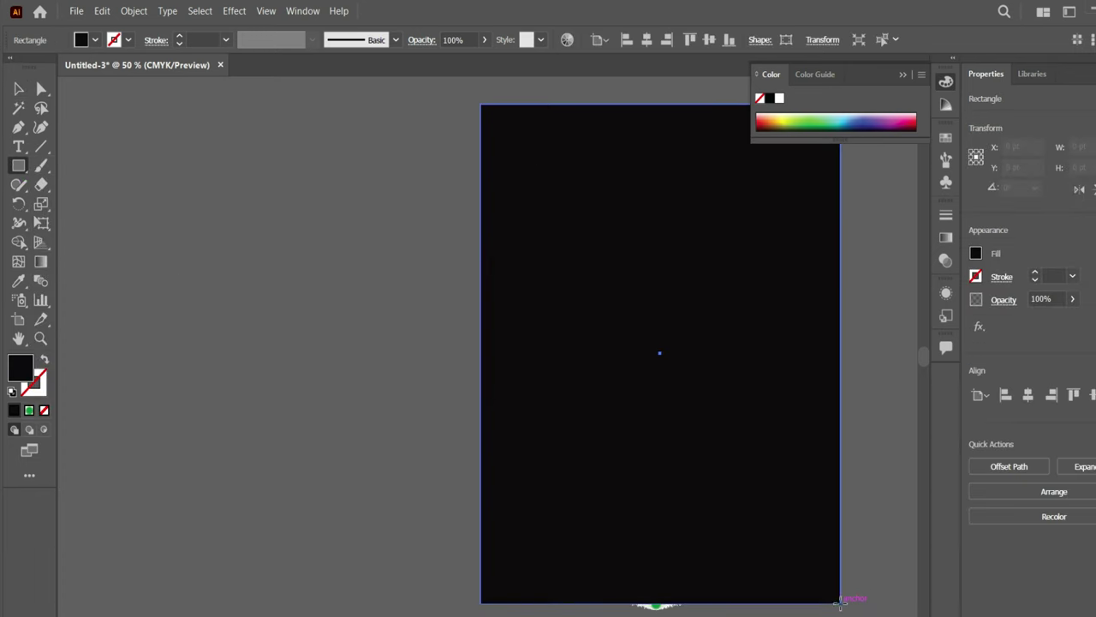
{"action": "double_click", "coordinate": [21, 367]}
{"action": "left_click", "coordinate": [737, 258]}
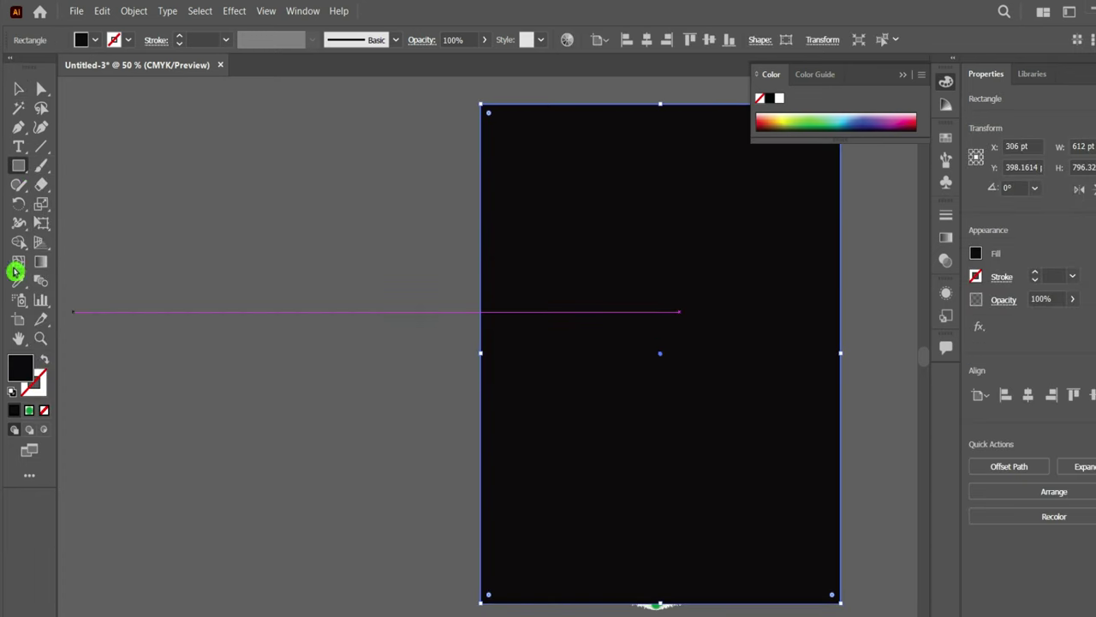
{"action": "left_click", "coordinate": [947, 239]}
{"action": "left_click", "coordinate": [895, 355]}
{"action": "double_click", "coordinate": [844, 362]}
{"action": "double_click", "coordinate": [842, 360]}
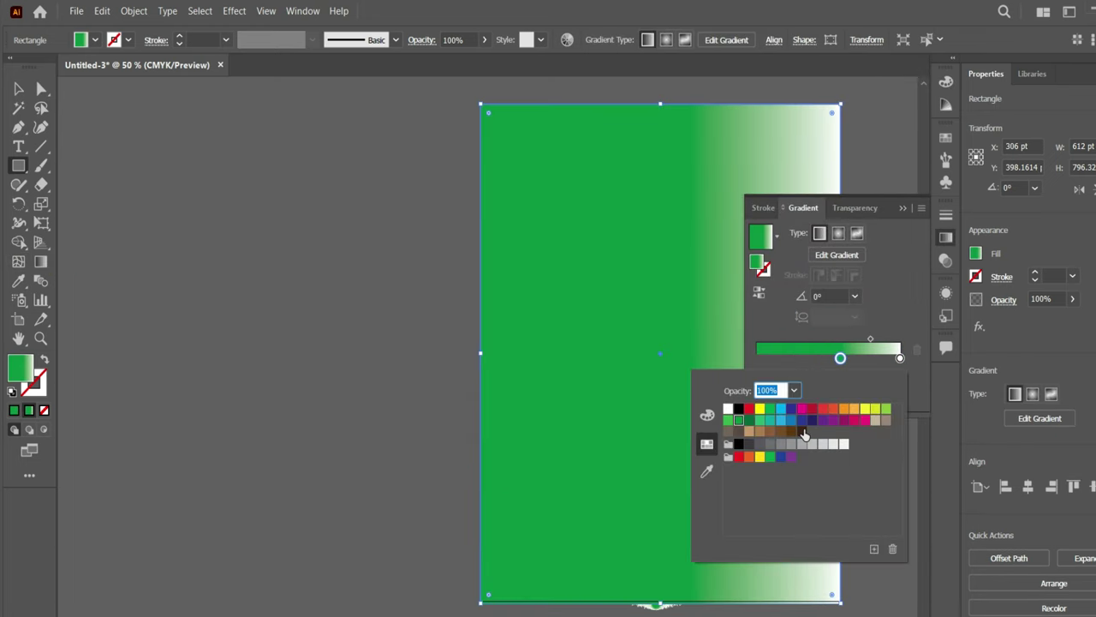
{"action": "left_click", "coordinate": [821, 412]}
{"action": "left_click_drag", "start_coordinate": [840, 358], "coordinate": [762, 358]}
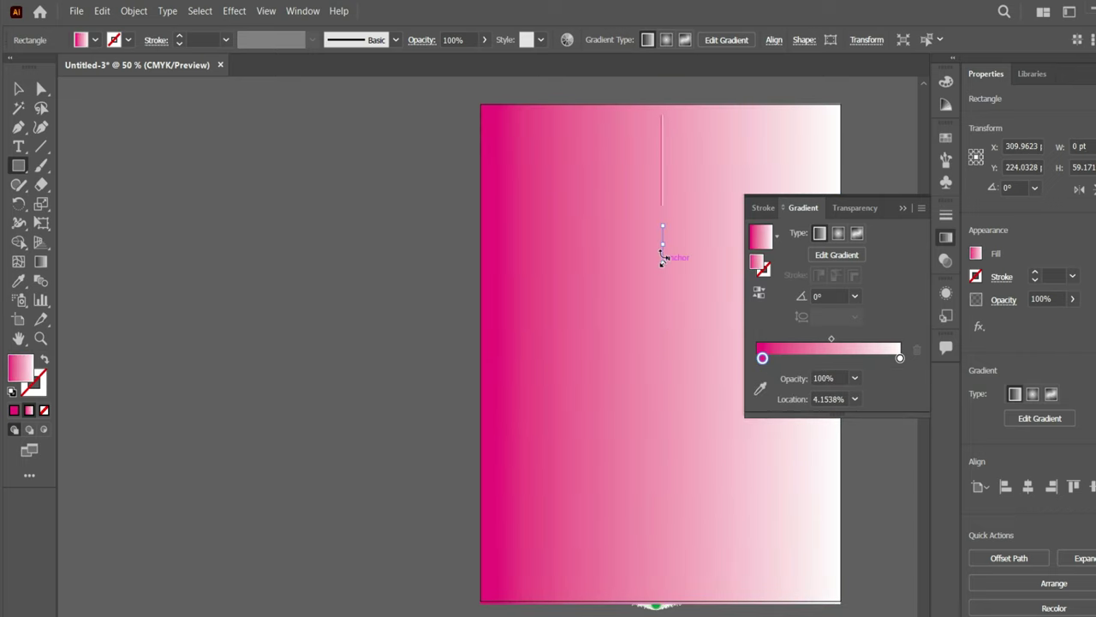
{"action": "left_click_drag", "start_coordinate": [660, 201], "coordinate": [666, 236]}
- Run the gradient from top to bottom and send the rectangle behind the mouse
{"action": "key", "text": "v"}
{"action": "left_click", "coordinate": [583, 321]}
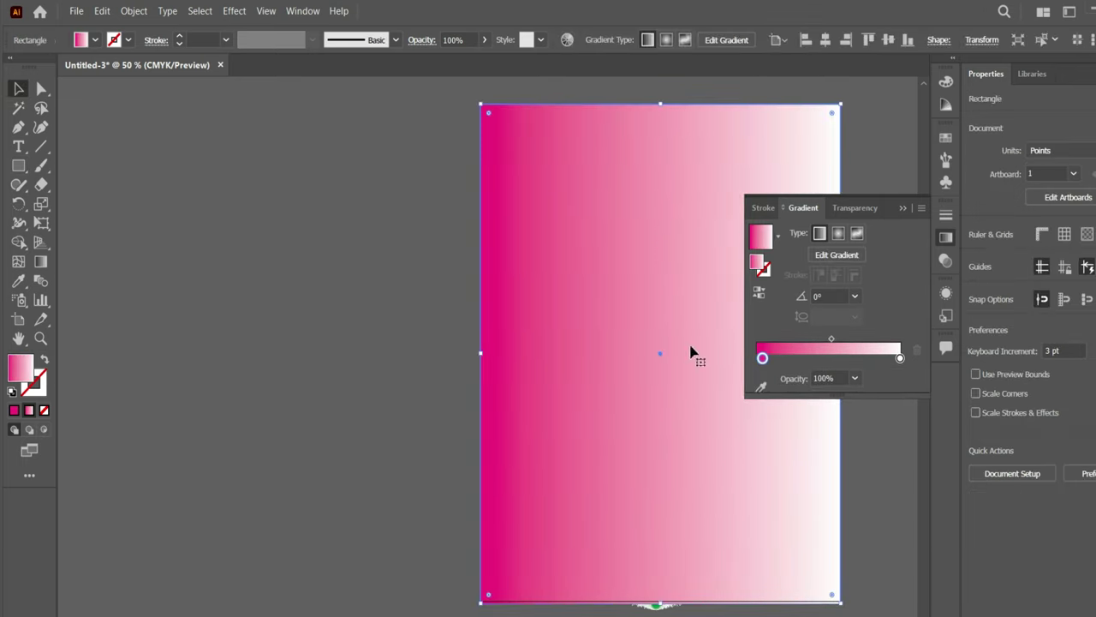
{"action": "key", "text": "g"}
{"action": "left_click_drag", "start_coordinate": [666, 103], "coordinate": [661, 610]}
{"action": "key", "text": "v"}
{"action": "right_click", "coordinate": [604, 366]}
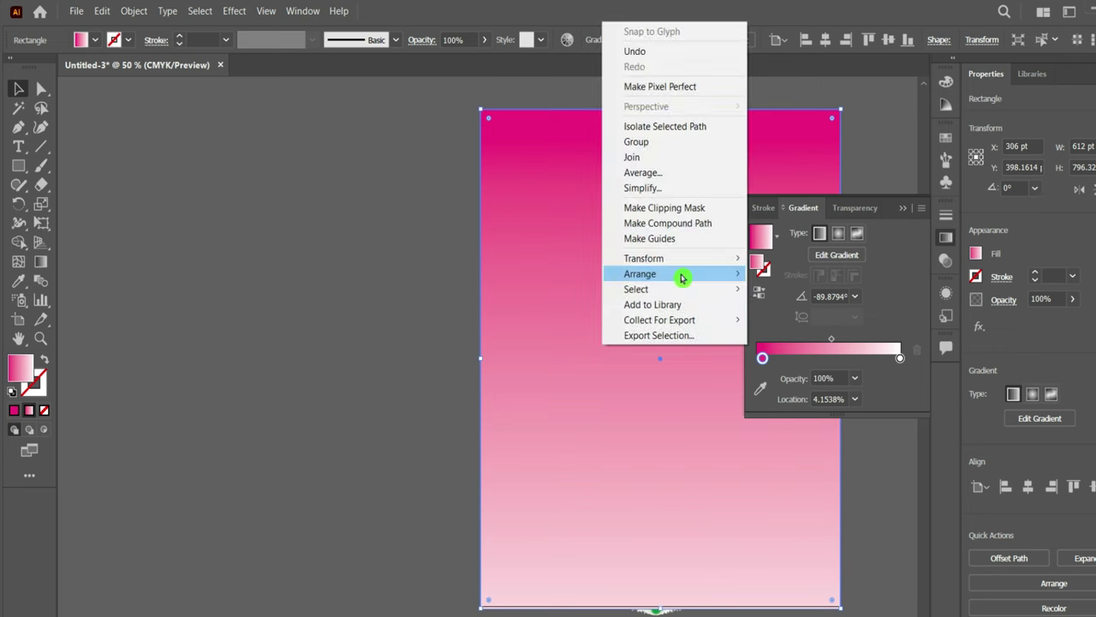
{"action": "left_click", "coordinate": [814, 317]}
- Change the gradient's left stop to blue and reposition it
{"action": "left_click_drag", "start_coordinate": [894, 206], "coordinate": [913, 232]}
{"action": "left_click", "coordinate": [763, 380]}
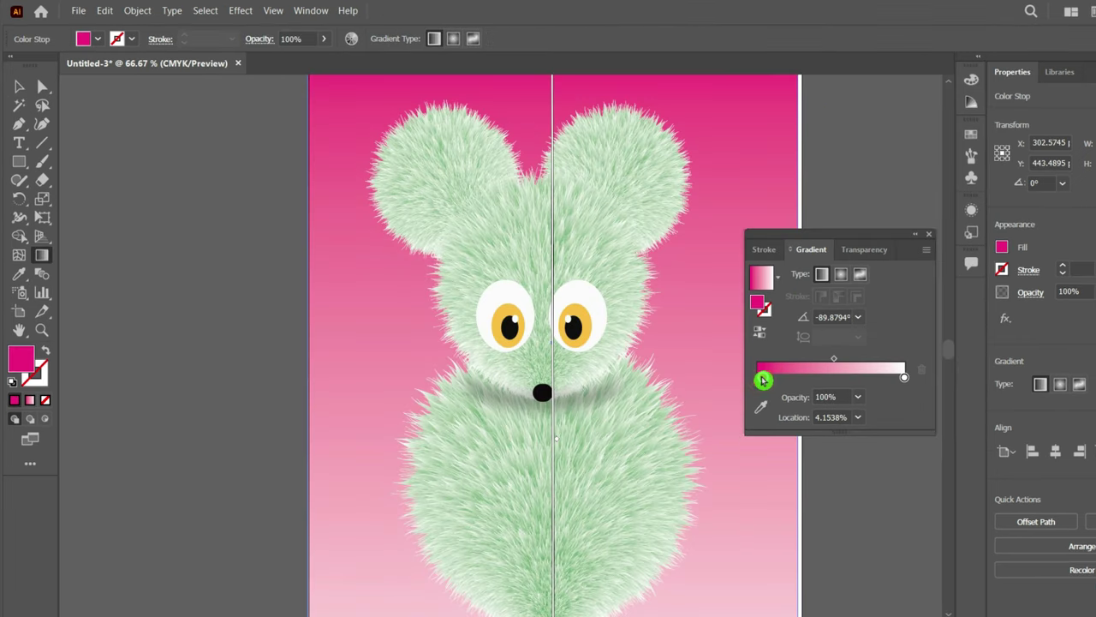
{"action": "double_click", "coordinate": [763, 380]}
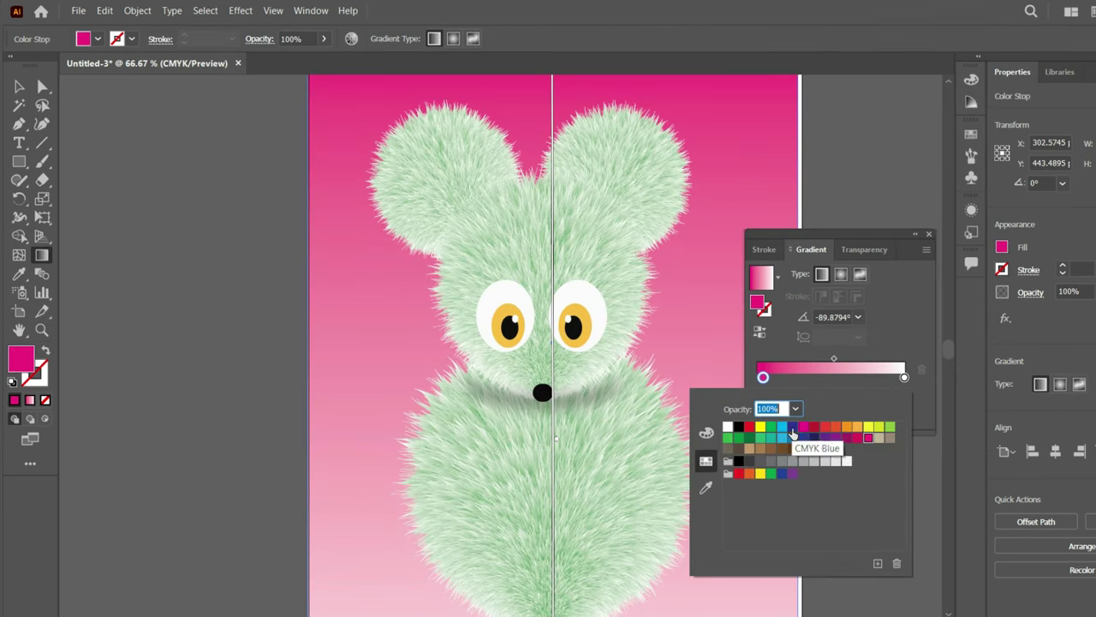
{"action": "left_click", "coordinate": [792, 428]}
{"action": "mouse_move", "coordinate": [791, 369]}
{"action": "left_mouse_down"}
{"action": "mouse_move", "coordinate": [917, 372]}
{"action": "mouse_move", "coordinate": [843, 384]}
{"action": "left_mouse_up"}
{"action": "left_click", "coordinate": [930, 237]}
{"action": "left_click", "coordinate": [19, 87]}
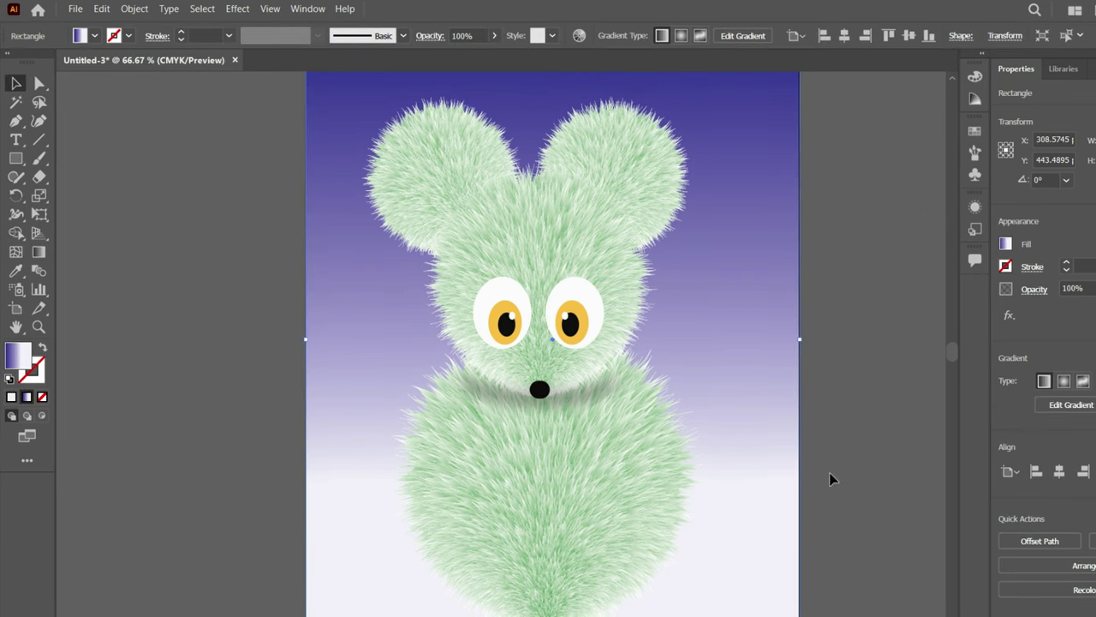
{"action": "left_click", "coordinate": [134, 9]}
{"action": "left_click", "coordinate": [518, 221]}
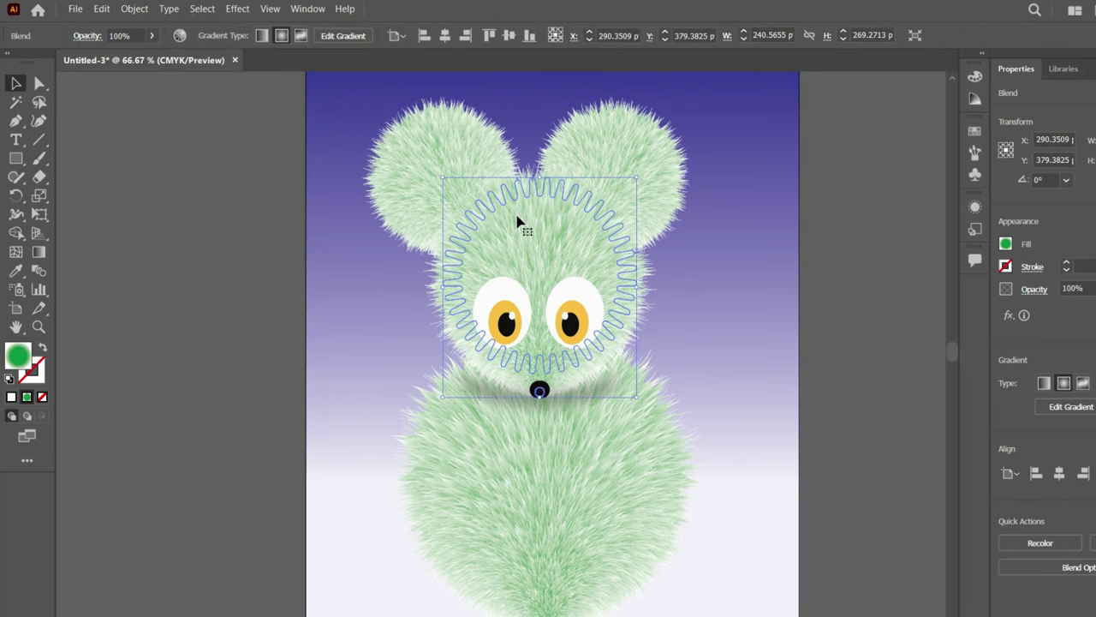
- Create a new Untitled-4 document and paste the fur blend into it
{"action": "left_click", "coordinate": [76, 9]}
{"action": "left_click", "coordinate": [82, 25]}
{"action": "left_click", "coordinate": [1064, 609]}
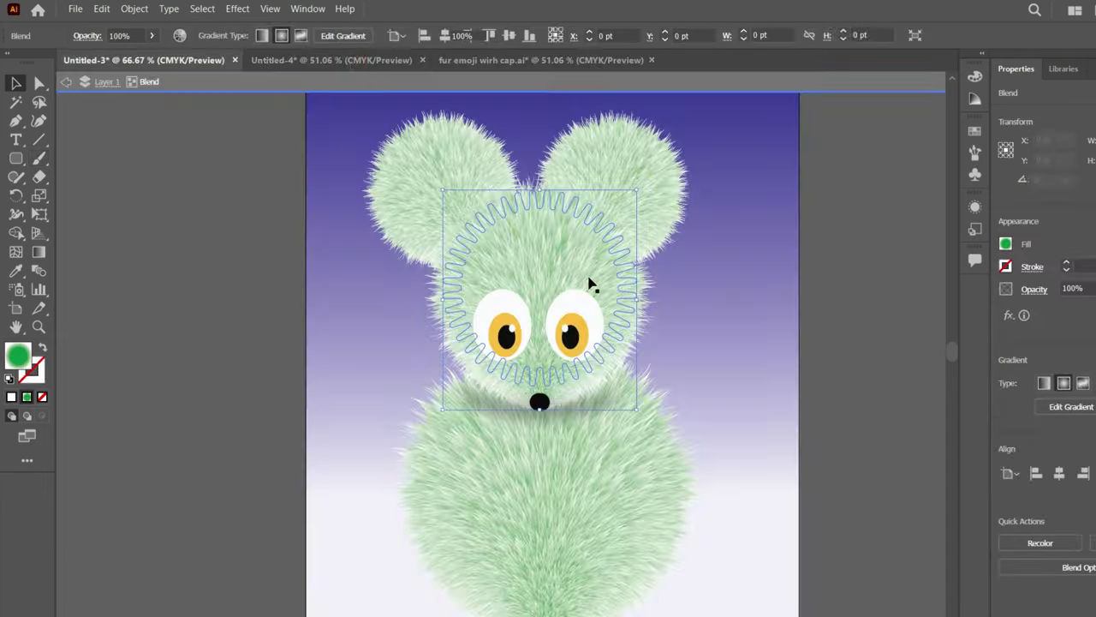
{"action": "left_click", "coordinate": [360, 61]}
{"action": "key", "text": "ctrl+v"}
- Isolate the pasted blend and adjust the small end piece at its base
{"action": "double_click", "coordinate": [501, 435]}
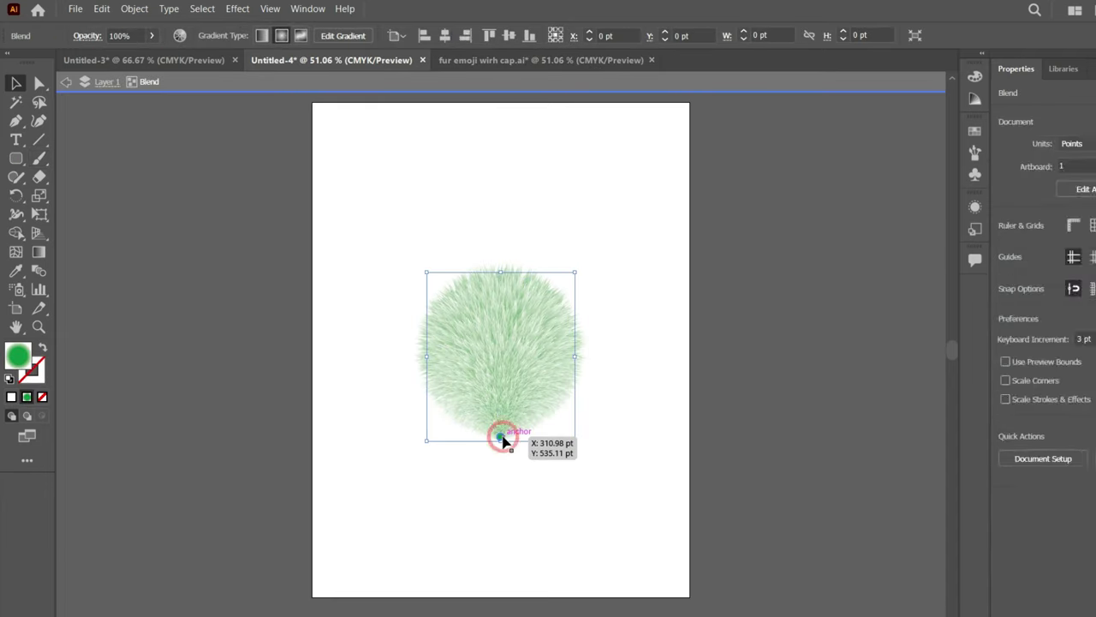
{"action": "right_click", "coordinate": [503, 441]}
{"action": "left_click", "coordinate": [677, 302]}
{"action": "left_click", "coordinate": [501, 436]}
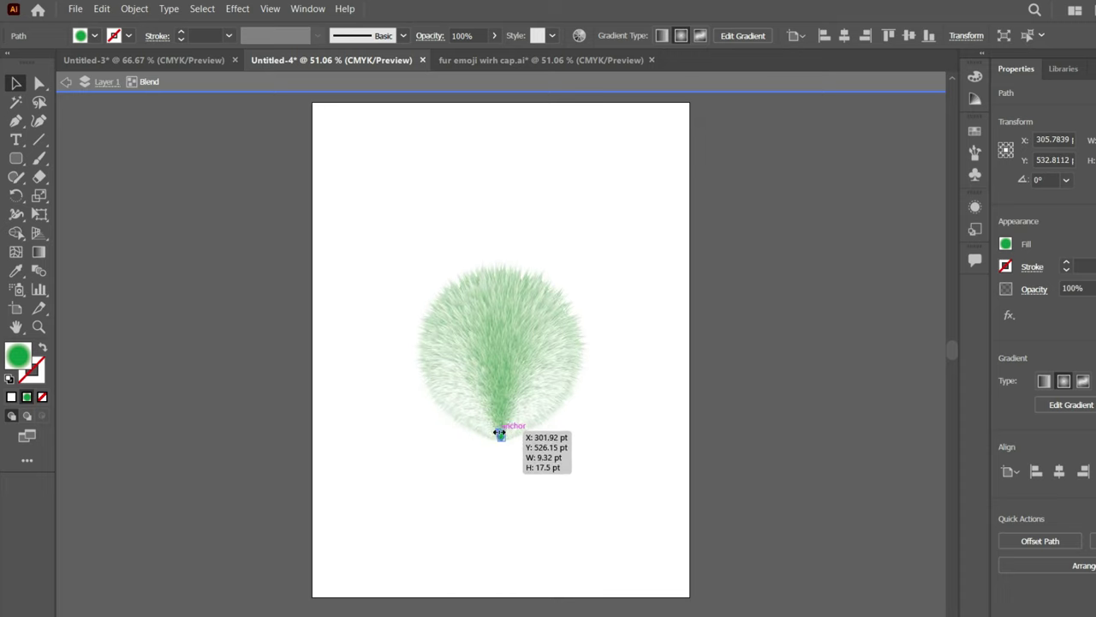
{"action": "left_click_drag", "start_coordinate": [504, 429], "coordinate": [503, 438]}
{"action": "left_click", "coordinate": [502, 362]}
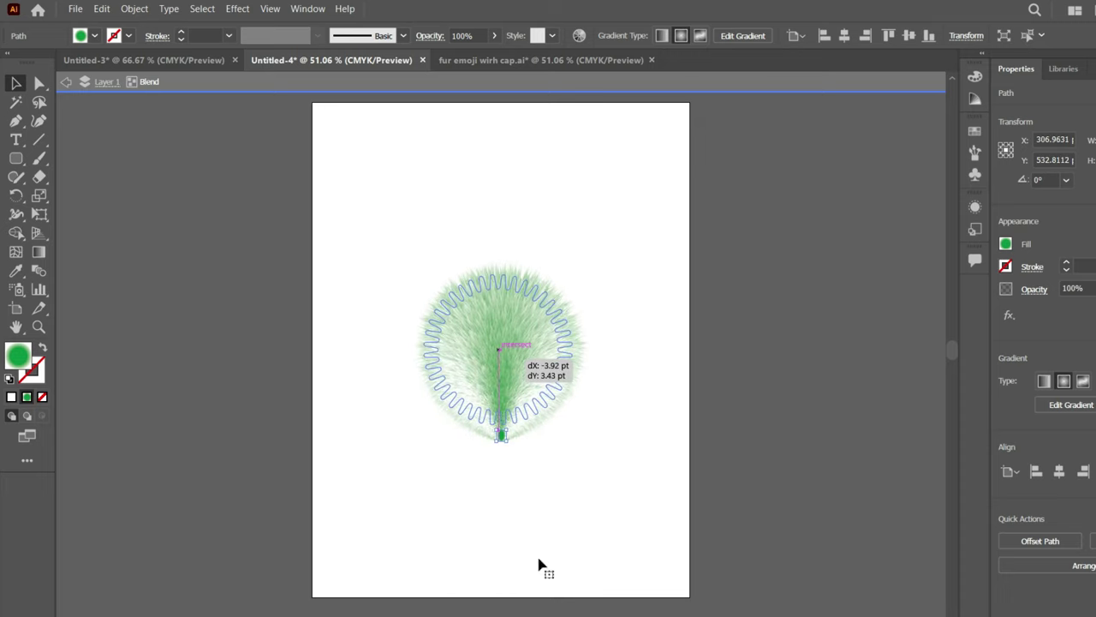
{"action": "double_click", "coordinate": [606, 560]}
{"action": "left_click", "coordinate": [550, 360]}
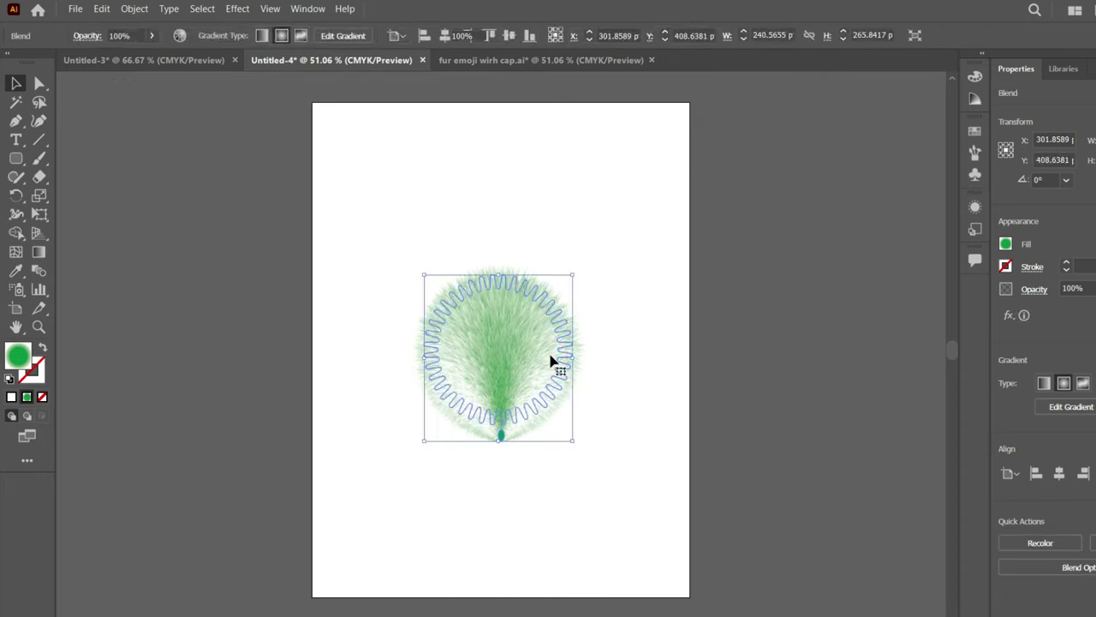
- Move the blend spine's bottom anchor up to the centre and exit isolation
{"action": "right_click", "coordinate": [501, 438]}
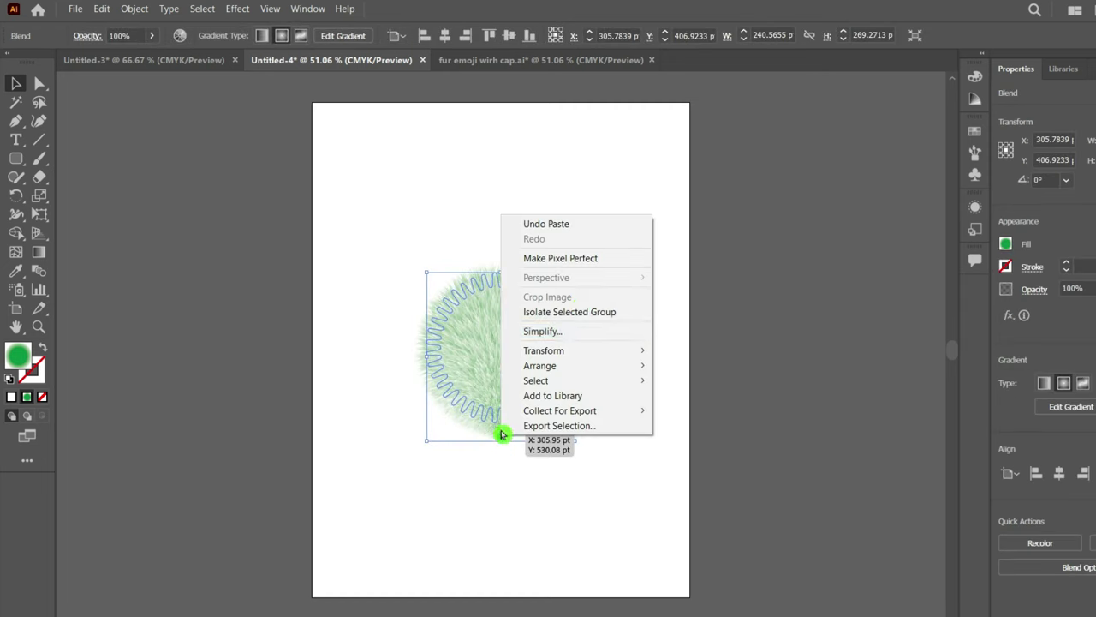
{"action": "double_click", "coordinate": [501, 439]}
{"action": "left_click_drag", "start_coordinate": [501, 437], "coordinate": [501, 365]}
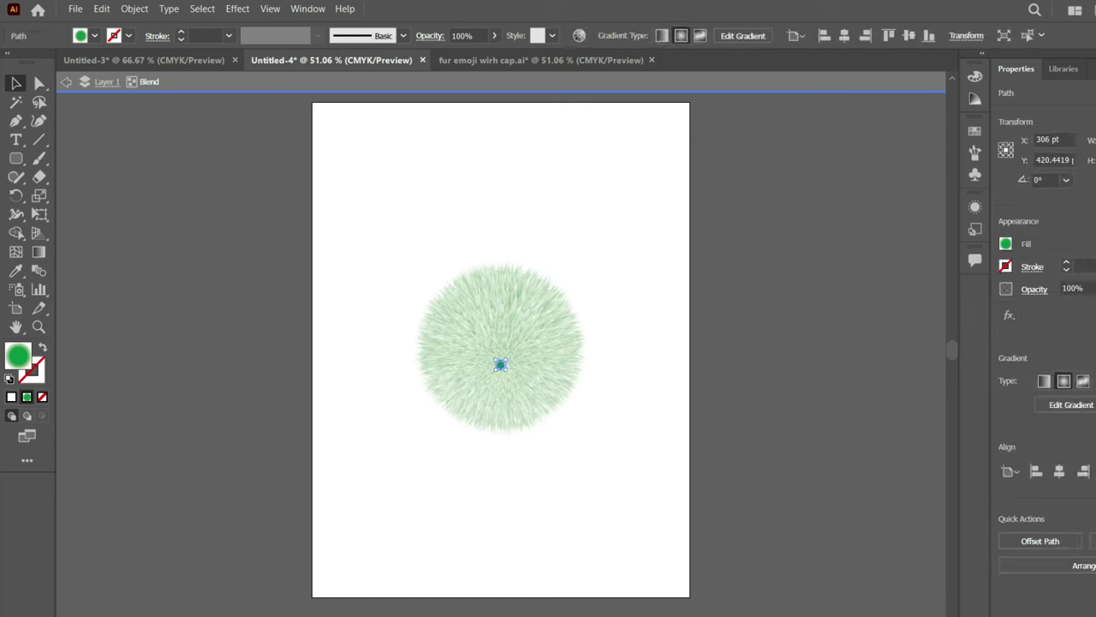
{"action": "double_click", "coordinate": [588, 455]}
{"action": "left_click", "coordinate": [526, 390]}
- Recolour the fur blend red and shrink it into a small, wider pom-pom
{"action": "double_click", "coordinate": [20, 357]}
{"action": "left_click", "coordinate": [574, 244]}
{"action": "key", "text": "Return"}
{"action": "left_click_drag", "start_coordinate": [577, 417], "coordinate": [530, 373]}
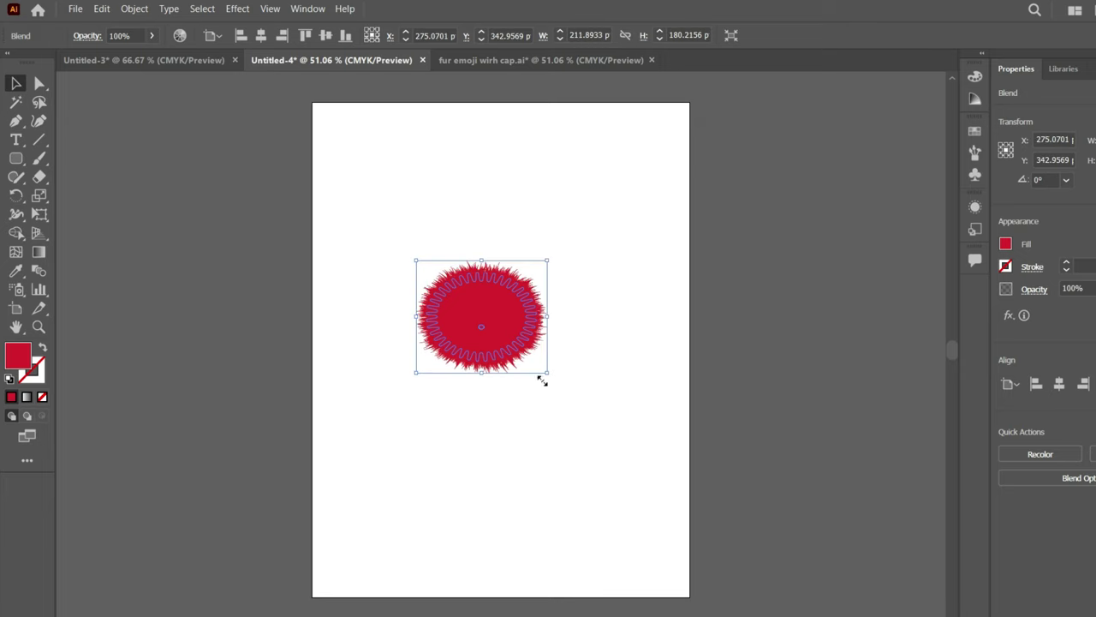
{"action": "mouse_move", "coordinate": [548, 373]}
{"action": "left_mouse_down"}
{"action": "mouse_move", "coordinate": [514, 371]}
{"action": "mouse_move", "coordinate": [505, 287]}
{"action": "mouse_move", "coordinate": [554, 337]}
{"action": "left_mouse_up"}
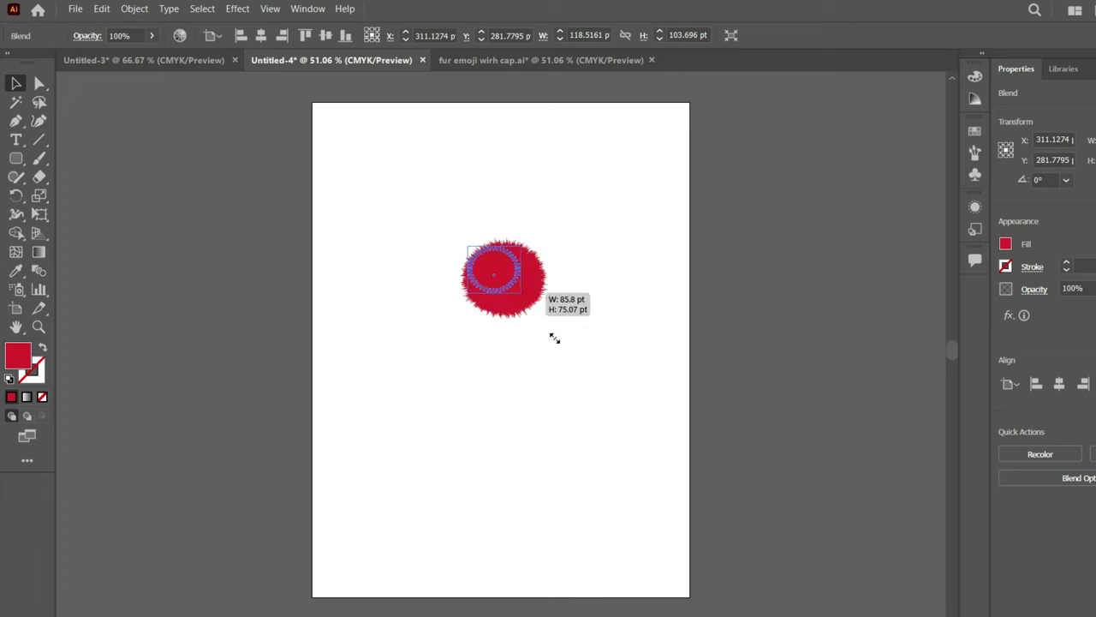
{"action": "left_click", "coordinate": [45, 308]}
- Draw rounded boxes below the pom-pom as red outlines with no fill for the crown
{"action": "left_click", "coordinate": [17, 165]}
{"action": "mouse_move", "coordinate": [428, 277]}
{"action": "left_mouse_down"}
{"action": "mouse_move", "coordinate": [532, 385]}
{"action": "mouse_move", "coordinate": [560, 436]}
{"action": "mouse_move", "coordinate": [559, 413]}
{"action": "left_mouse_up"}
{"action": "left_click", "coordinate": [38, 83]}
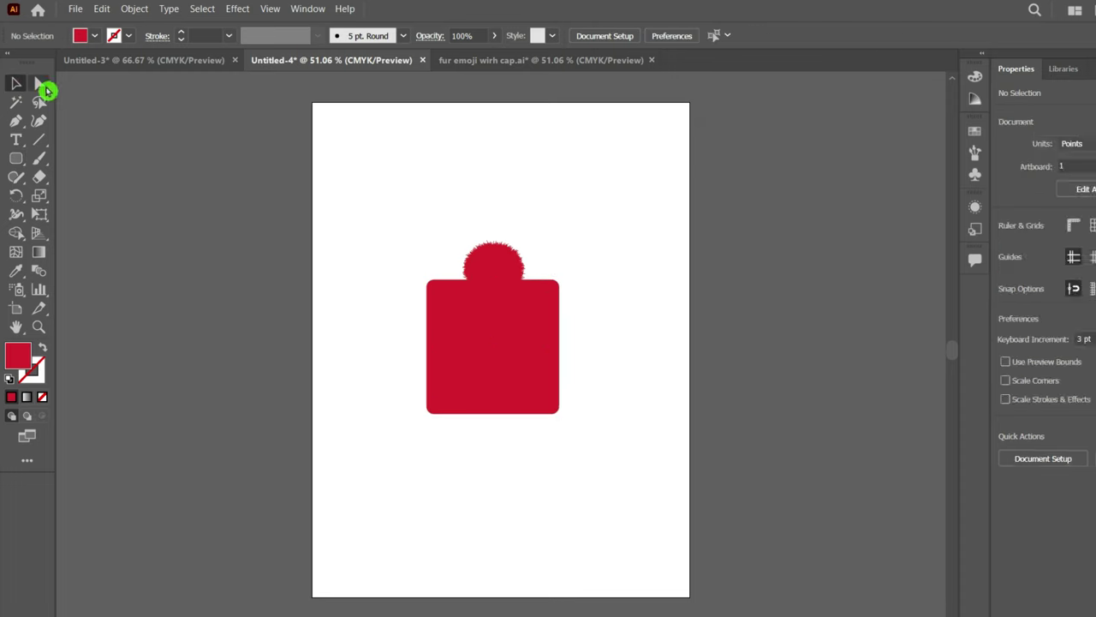
{"action": "left_click", "coordinate": [551, 289]}
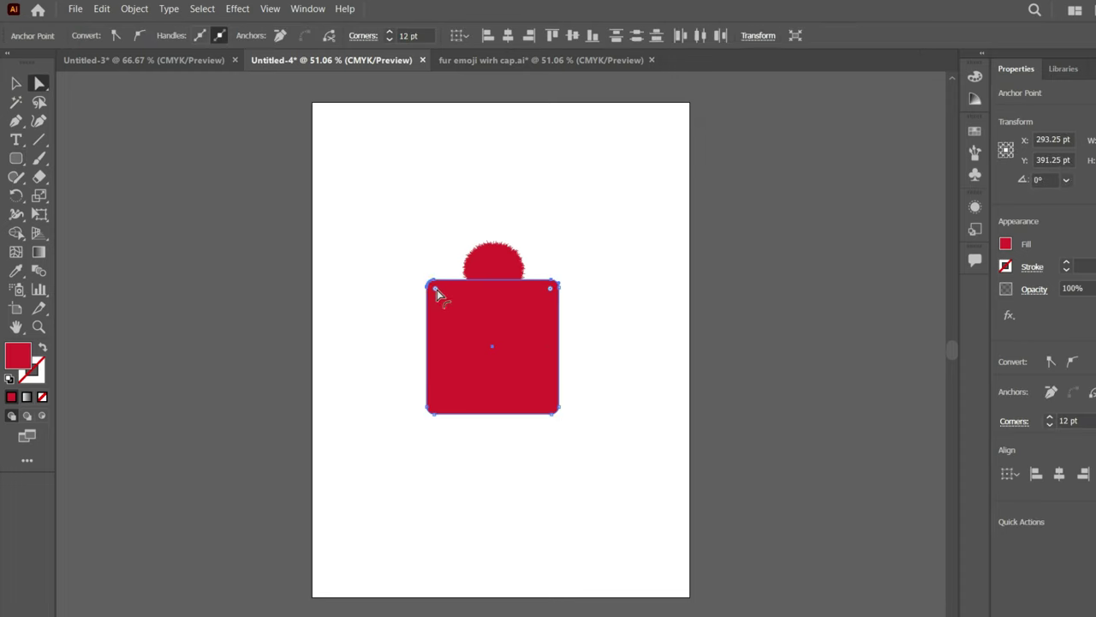
{"action": "left_click", "coordinate": [43, 347]}
{"action": "left_click", "coordinate": [406, 215]}
{"action": "left_click", "coordinate": [16, 158]}
{"action": "left_click_drag", "start_coordinate": [397, 381], "coordinate": [592, 414]}
- Copy the red fur pom-pom below and stretch it wide into a brim across the hat bottom
{"action": "key", "text": "v"}
{"action": "left_click", "coordinate": [505, 266]}
{"action": "left_click_drag", "start_coordinate": [517, 264], "coordinate": [442, 395]}
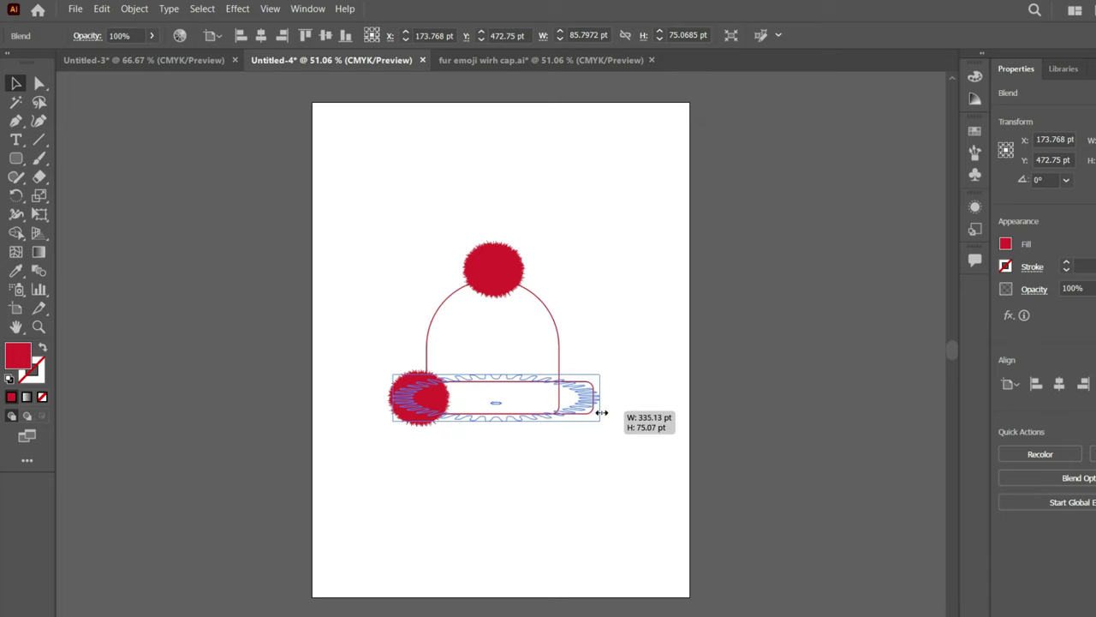
{"action": "left_click_drag", "start_coordinate": [455, 397], "coordinate": [600, 411]}
{"action": "mouse_move", "coordinate": [613, 335]}
{"action": "left_mouse_down"}
{"action": "mouse_move", "coordinate": [497, 568]}
{"action": "mouse_move", "coordinate": [486, 426]}
{"action": "mouse_move", "coordinate": [597, 411]}
{"action": "left_mouse_up"}
{"action": "key", "text": "ctrl+z"}
{"action": "key", "text": "ctrl+z"}
{"action": "key", "text": "ctrl+z"}
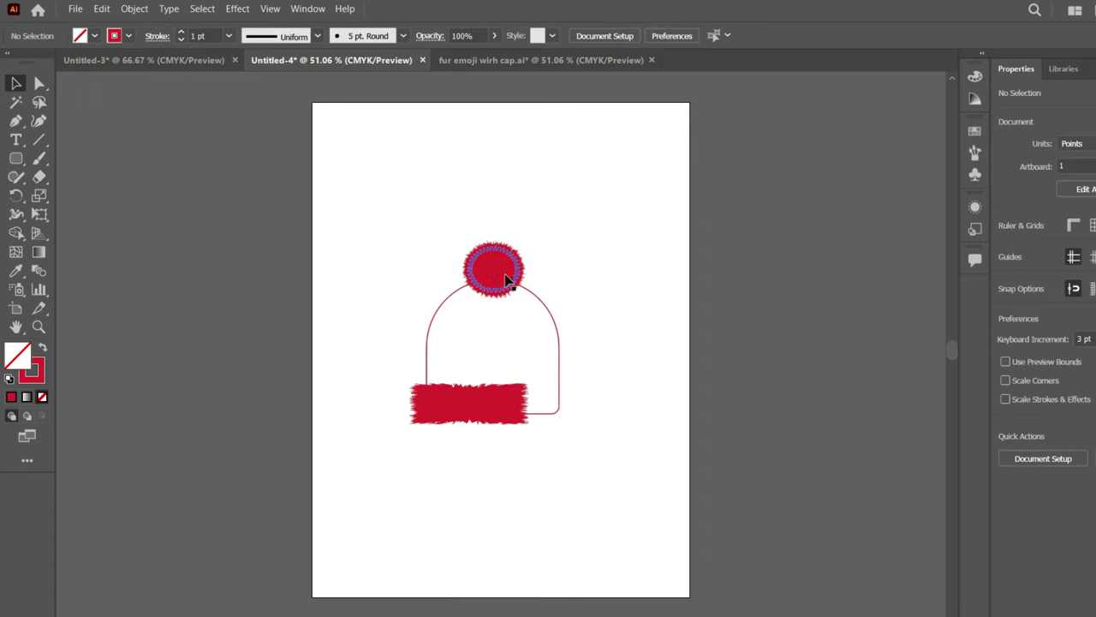
- Shrink the red pom-pom, move it down, and delete the arched outline
{"action": "left_click", "coordinate": [505, 279]}
{"action": "left_click_drag", "start_coordinate": [523, 296], "coordinate": [526, 312]}
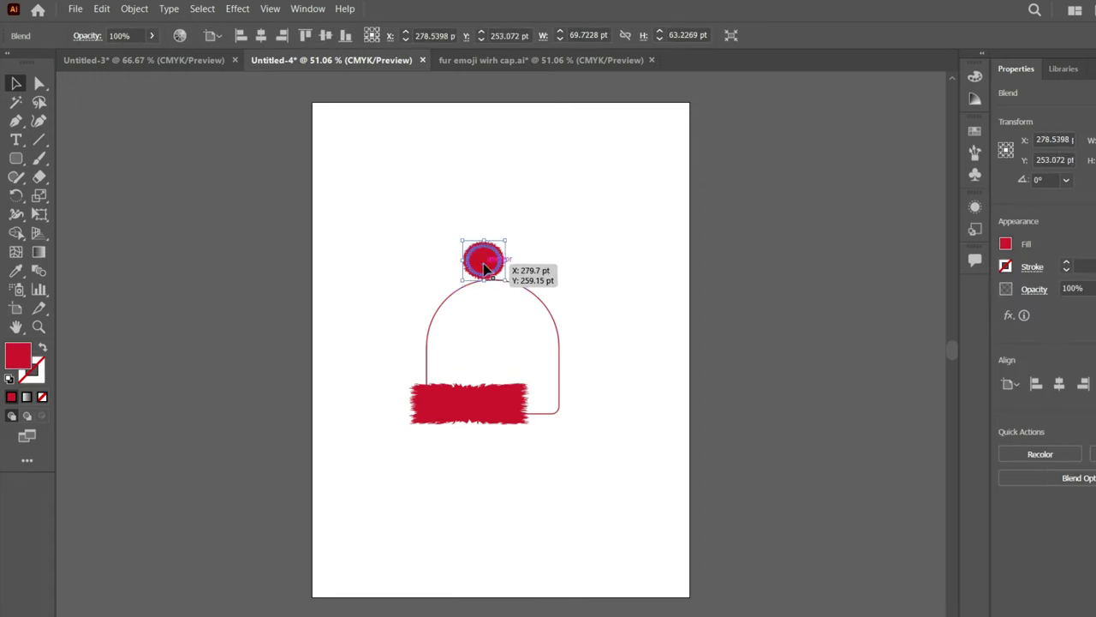
{"action": "mouse_move", "coordinate": [485, 268]}
{"action": "left_mouse_down"}
{"action": "mouse_move", "coordinate": [473, 294]}
{"action": "mouse_move", "coordinate": [515, 396]}
{"action": "left_mouse_up"}
{"action": "left_click", "coordinate": [557, 339]}
{"action": "key", "text": "Delete"}
- Draw a tall box above the brim, round its top into a dome, and seat the pom-pom on it
{"action": "left_click", "coordinate": [16, 158]}
{"action": "left_click_drag", "start_coordinate": [472, 345], "coordinate": [469, 369]}
{"action": "left_click", "coordinate": [38, 82]}
{"action": "left_click", "coordinate": [428, 307]}
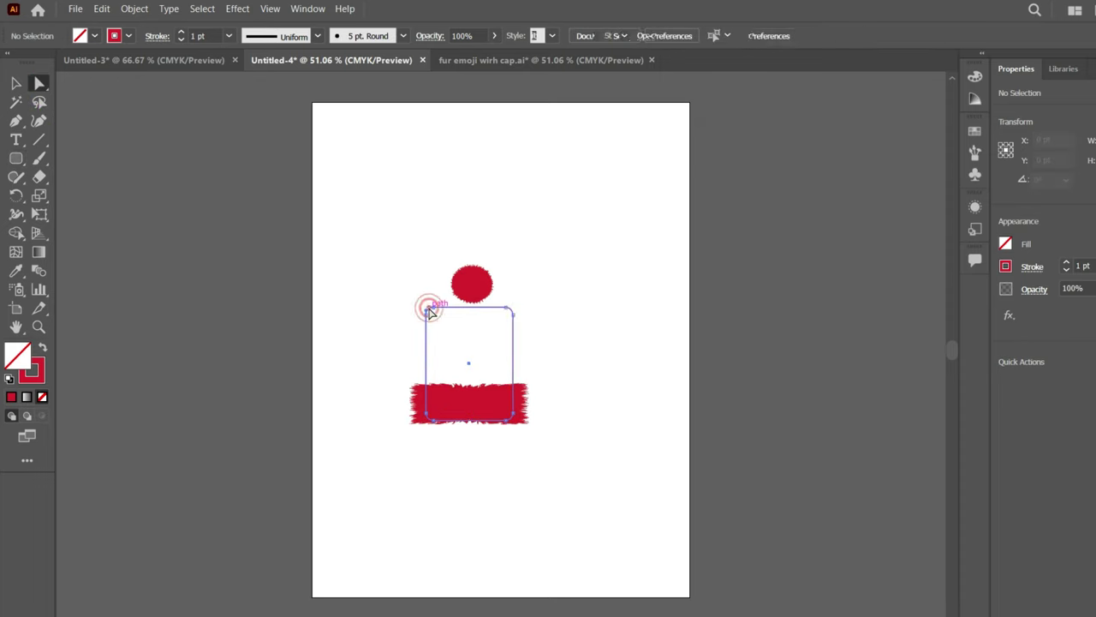
{"action": "left_click_drag", "start_coordinate": [505, 318], "coordinate": [490, 341]}
{"action": "left_click", "coordinate": [16, 82]}
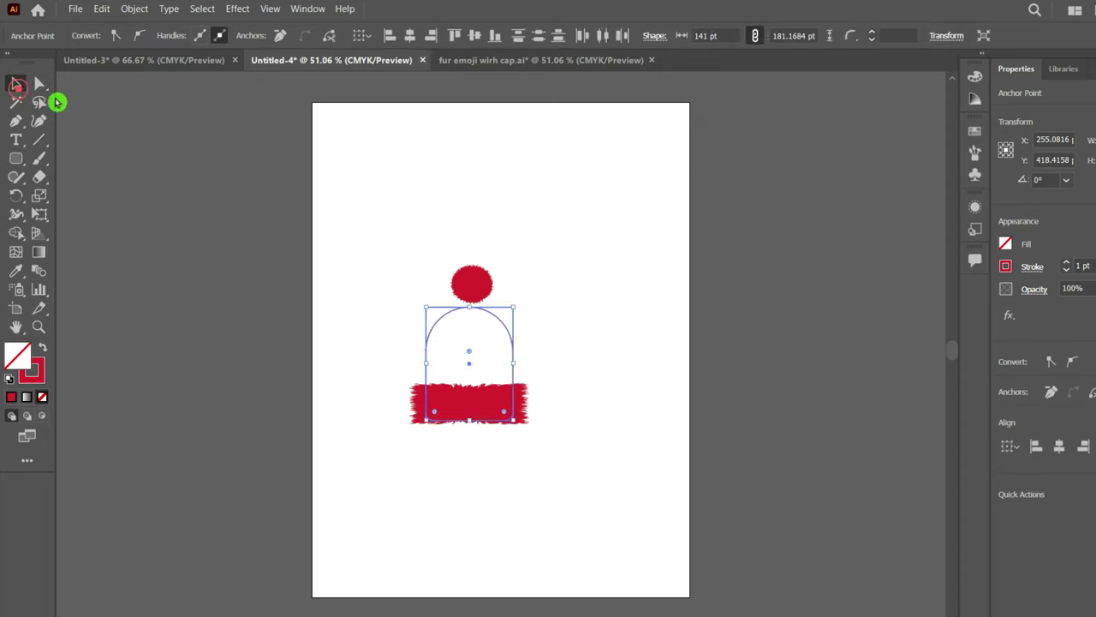
{"action": "left_click_drag", "start_coordinate": [467, 283], "coordinate": [476, 306]}
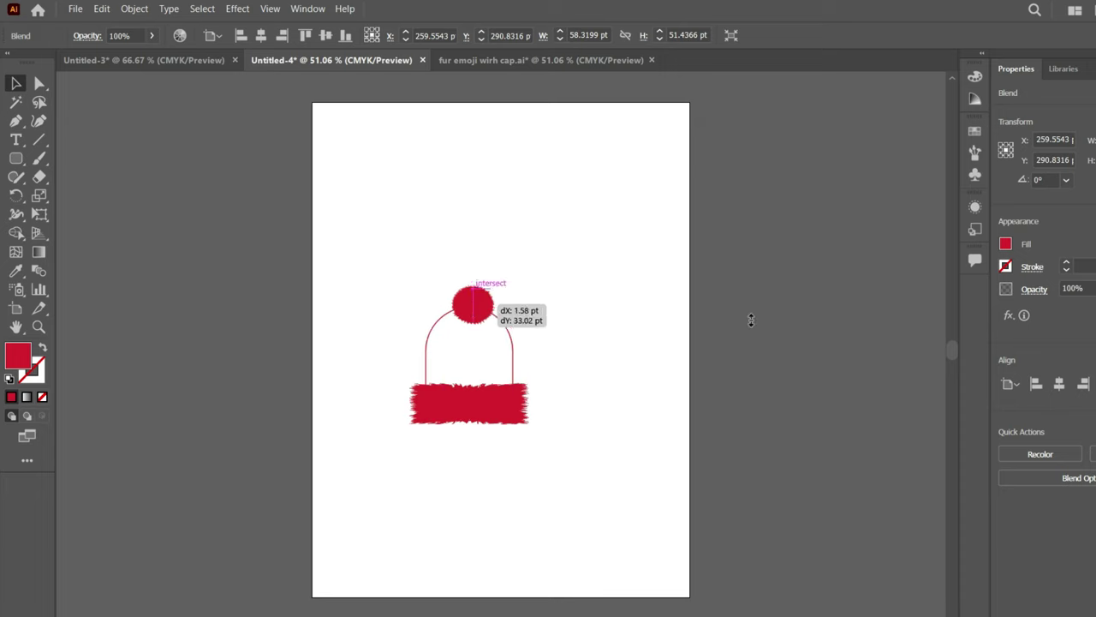
{"action": "left_click", "coordinate": [751, 319]}
- Copy the fur pom-pom as green fur and resize it to fill the dome crown
{"action": "left_click", "coordinate": [473, 315]}
{"action": "left_click", "coordinate": [478, 301]}
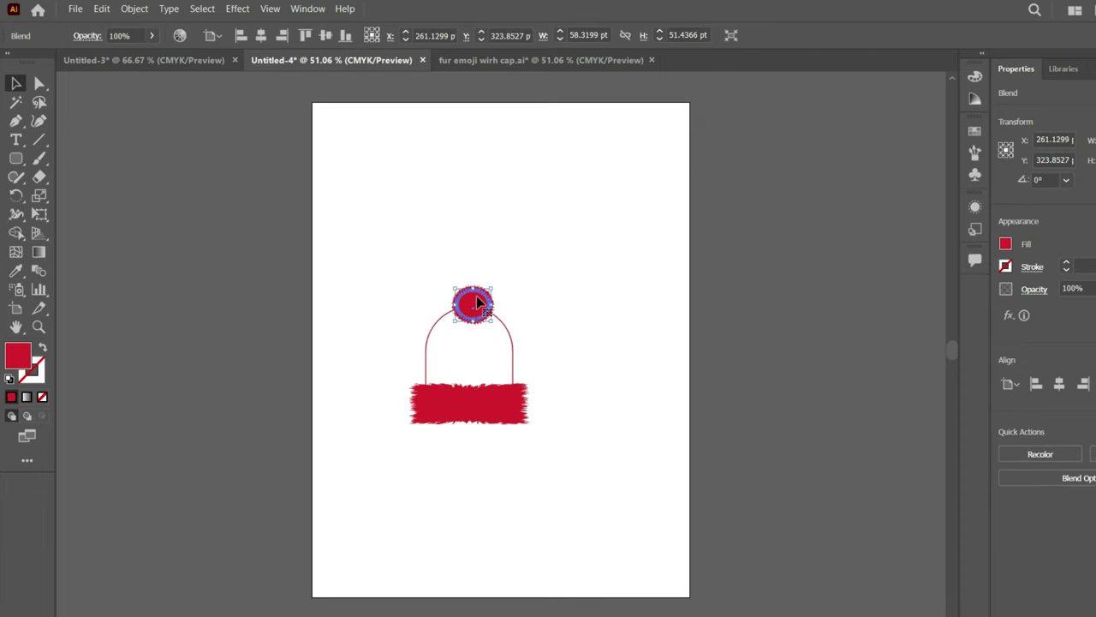
{"action": "left_click", "coordinate": [605, 322]}
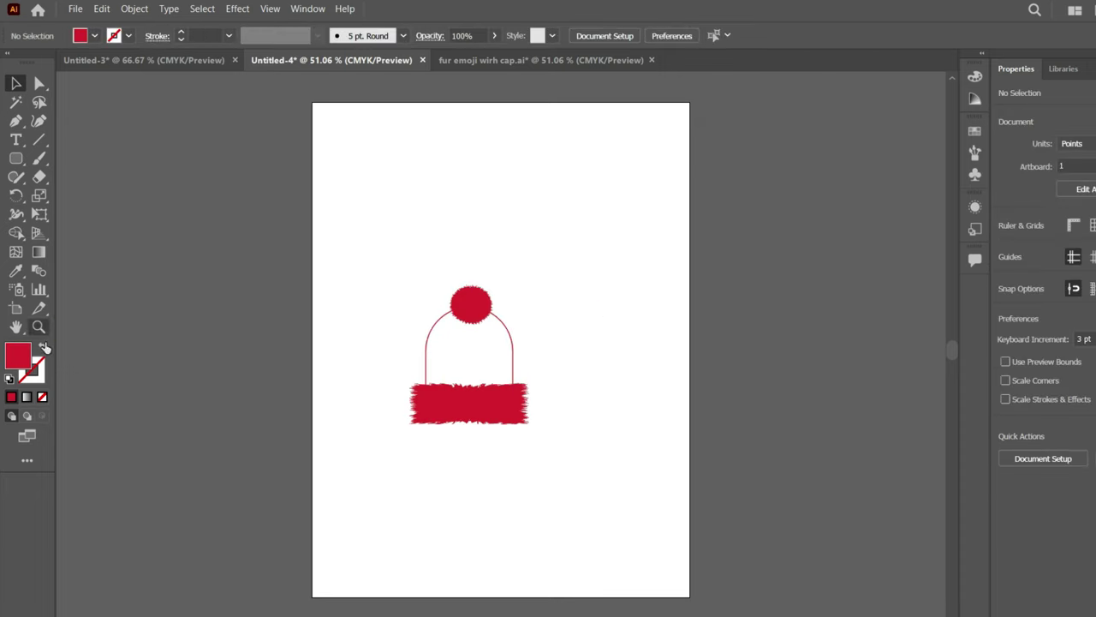
{"action": "mouse_move", "coordinate": [472, 304]}
{"action": "left_mouse_down"}
{"action": "mouse_move", "coordinate": [479, 314]}
{"action": "mouse_move", "coordinate": [476, 301]}
{"action": "left_mouse_up"}
{"action": "mouse_move", "coordinate": [566, 329]}
{"action": "left_mouse_down"}
{"action": "mouse_move", "coordinate": [453, 336]}
{"action": "mouse_move", "coordinate": [526, 416]}
{"action": "left_mouse_up"}
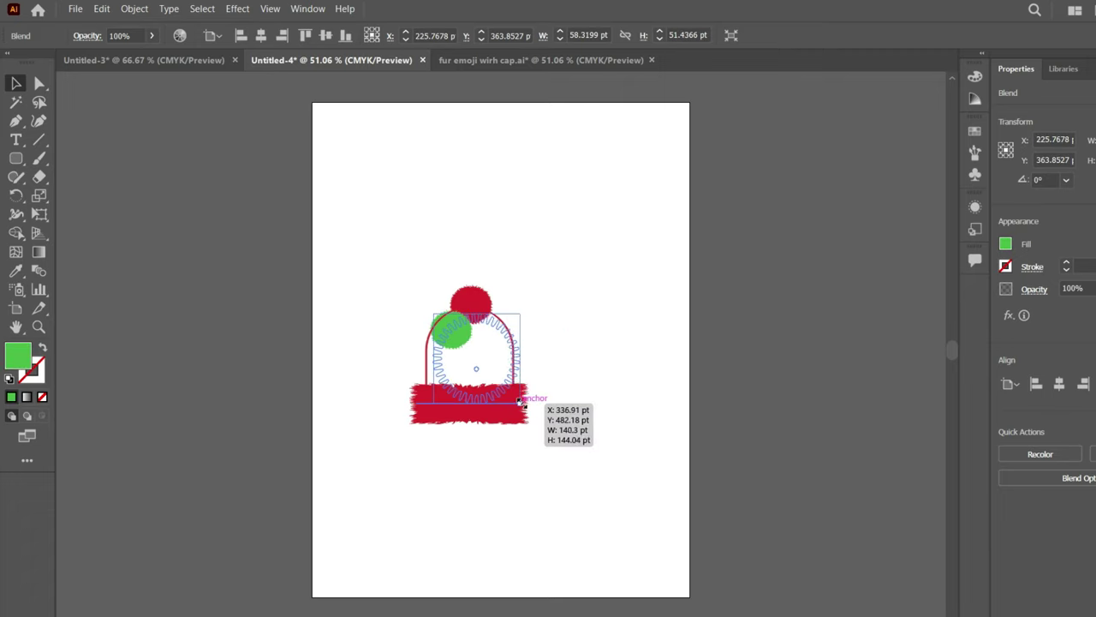
{"action": "left_click_drag", "start_coordinate": [478, 371], "coordinate": [466, 371]}
{"action": "left_click_drag", "start_coordinate": [471, 310], "coordinate": [471, 300]}
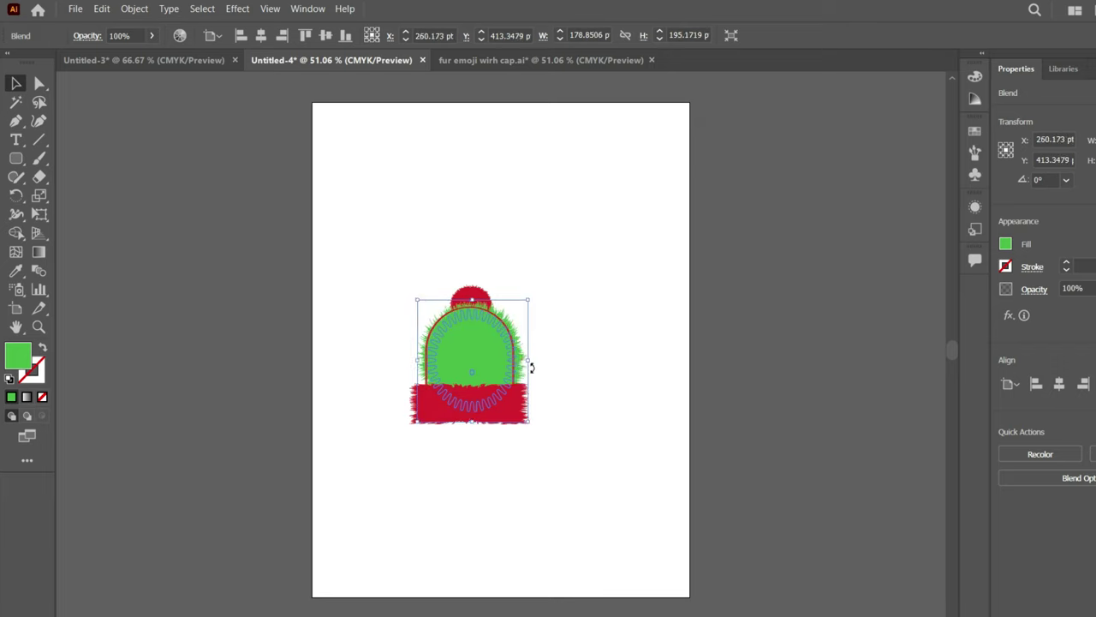
{"action": "left_click_drag", "start_coordinate": [529, 360], "coordinate": [574, 379]}
- Bring the red pom-pom to front over the green fur, then select all hat pieces
{"action": "left_click", "coordinate": [581, 294]}
{"action": "left_click", "coordinate": [475, 343]}
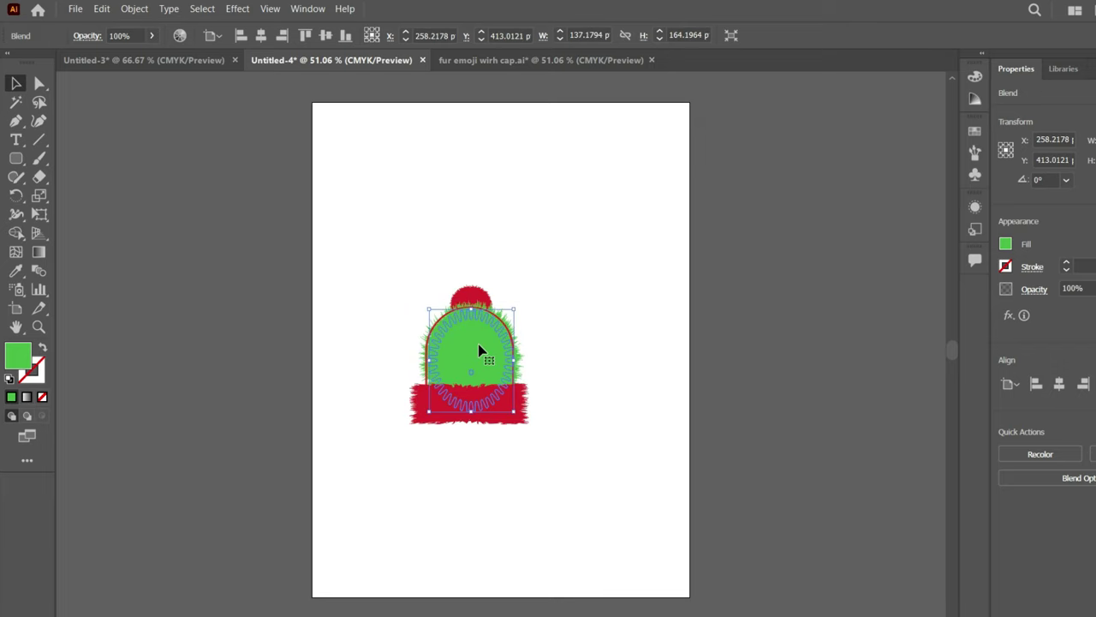
{"action": "left_click", "coordinate": [472, 295]}
{"action": "left_click", "coordinate": [134, 9]}
{"action": "mouse_move", "coordinate": [154, 40]}
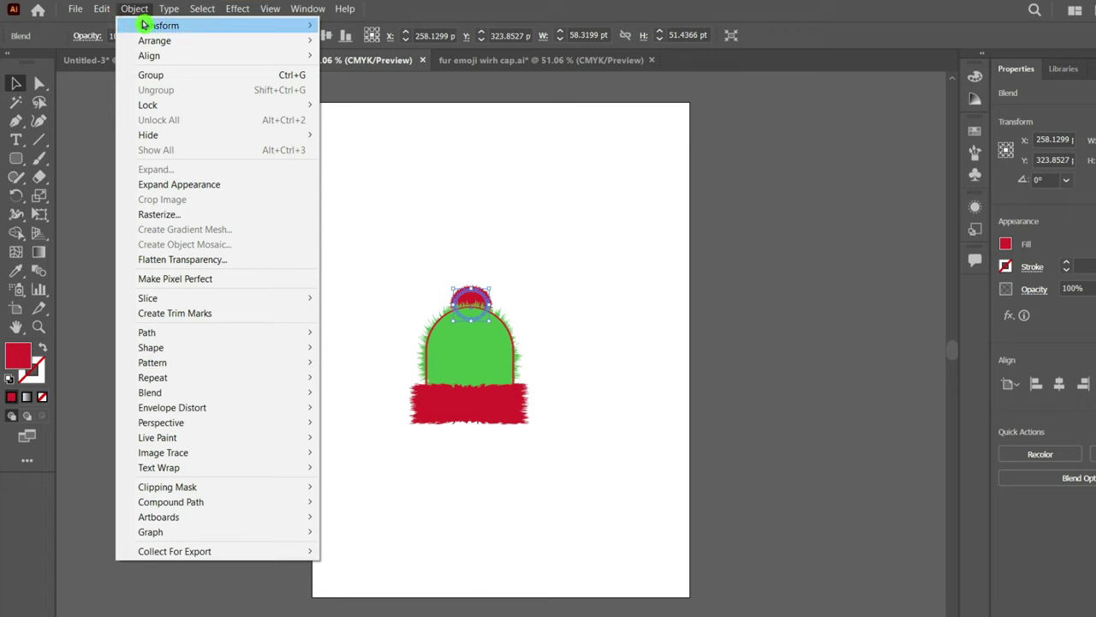
{"action": "left_click", "coordinate": [366, 39]}
{"action": "left_click", "coordinate": [513, 345]}
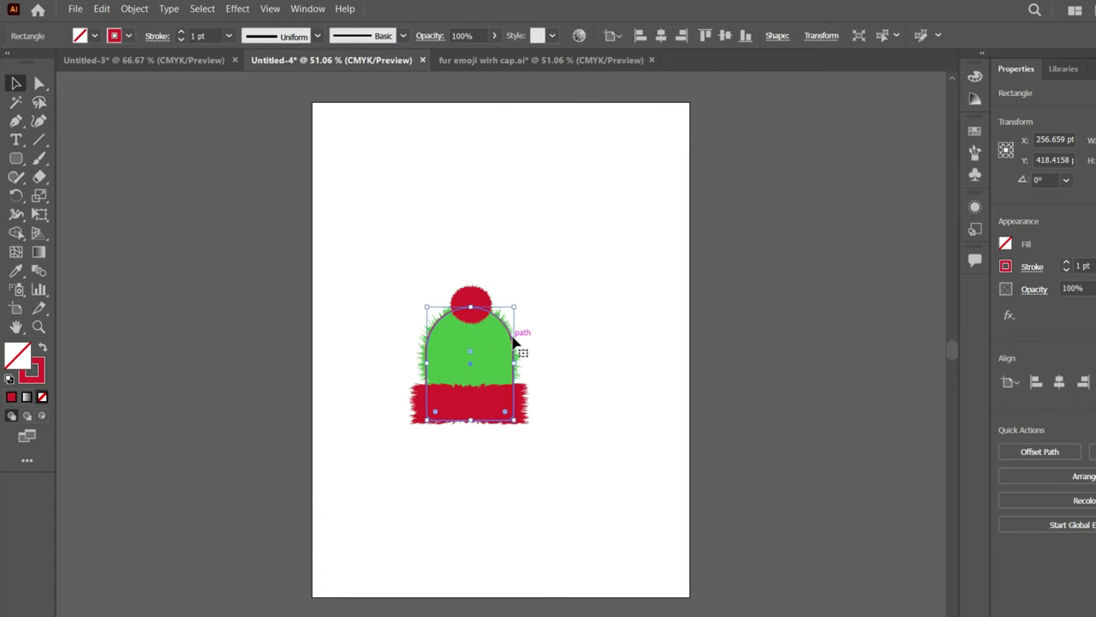
{"action": "left_click", "coordinate": [517, 368]}
{"action": "left_click", "coordinate": [515, 362]}
{"action": "left_click", "coordinate": [574, 499]}
{"action": "left_click", "coordinate": [409, 273]}
- Paste the hat into the Untitled-3 mouse document and group its pieces
{"action": "left_click", "coordinate": [146, 60]}
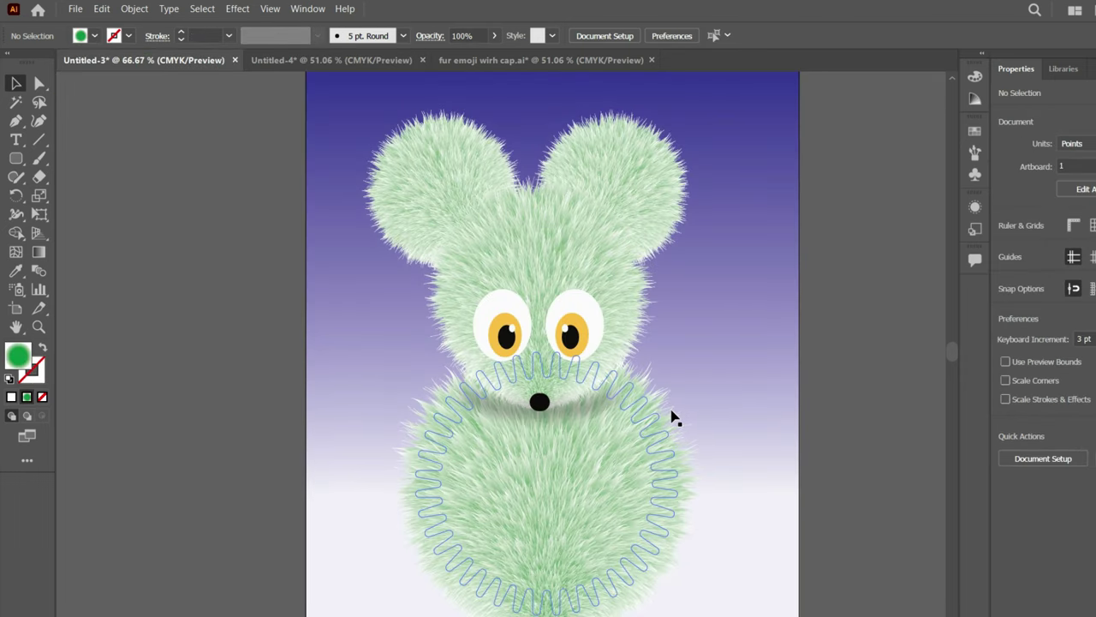
{"action": "key", "text": "ctrl+v"}
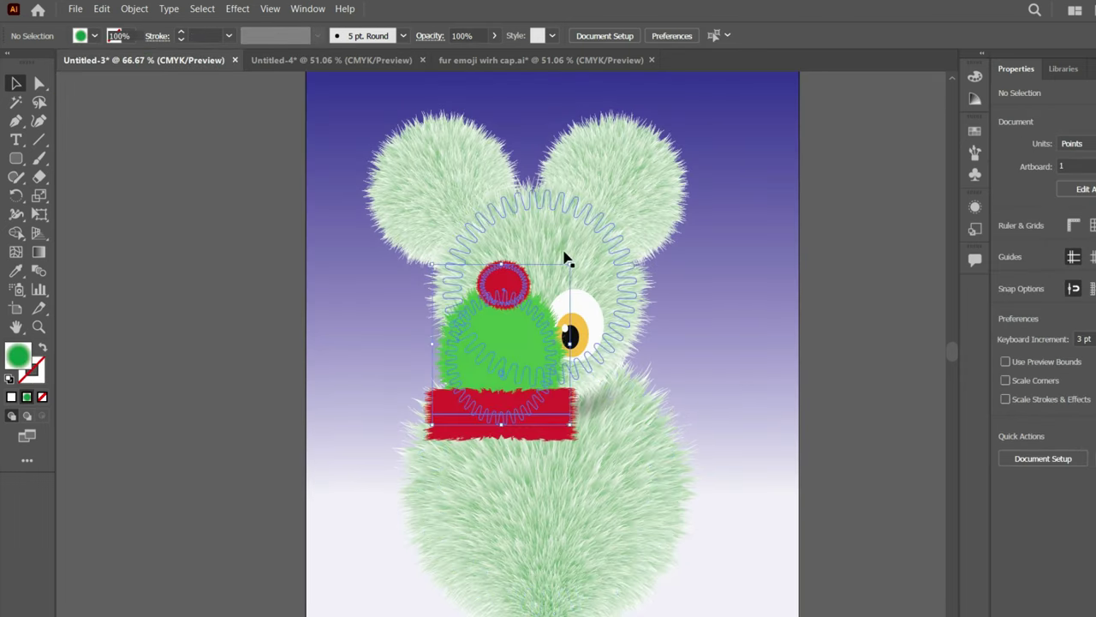
{"action": "left_click", "coordinate": [135, 8]}
{"action": "left_click", "coordinate": [229, 79]}
{"action": "left_click_drag", "start_coordinate": [541, 384], "coordinate": [538, 381]}
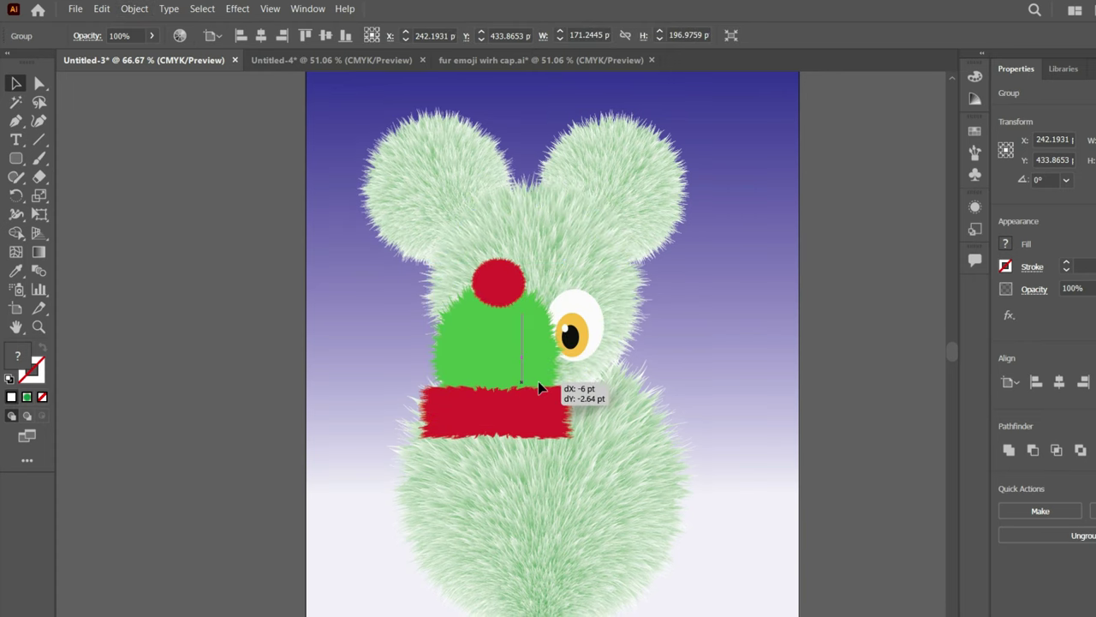
- Move the hat group up onto the mouse's head and lock the gradient background
{"action": "left_click", "coordinate": [505, 314]}
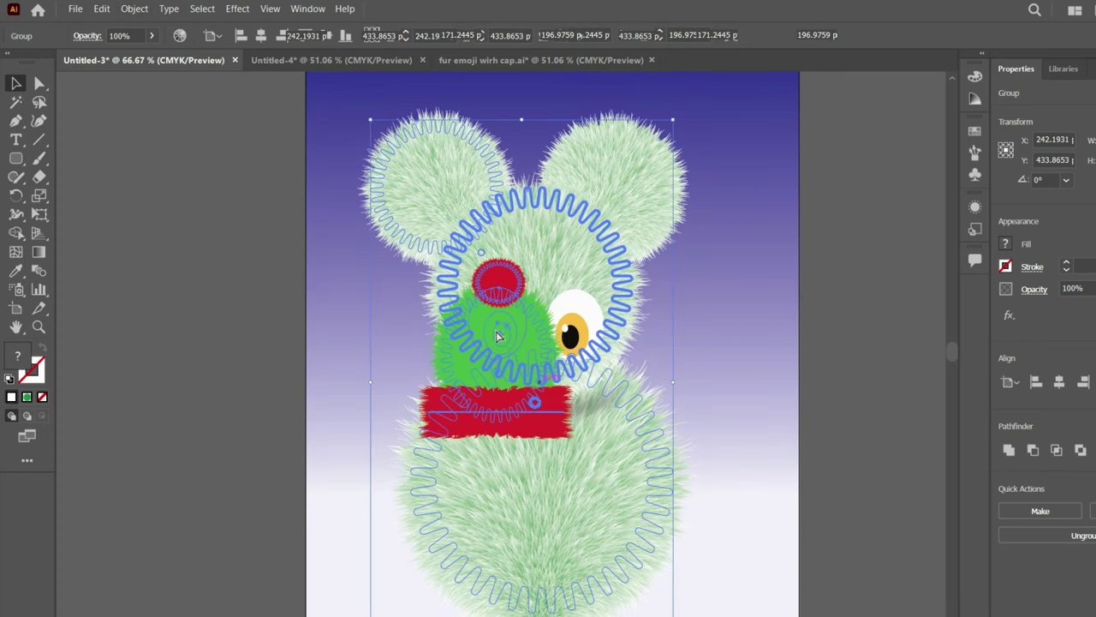
{"action": "left_click", "coordinate": [340, 332]}
{"action": "left_click", "coordinate": [477, 357]}
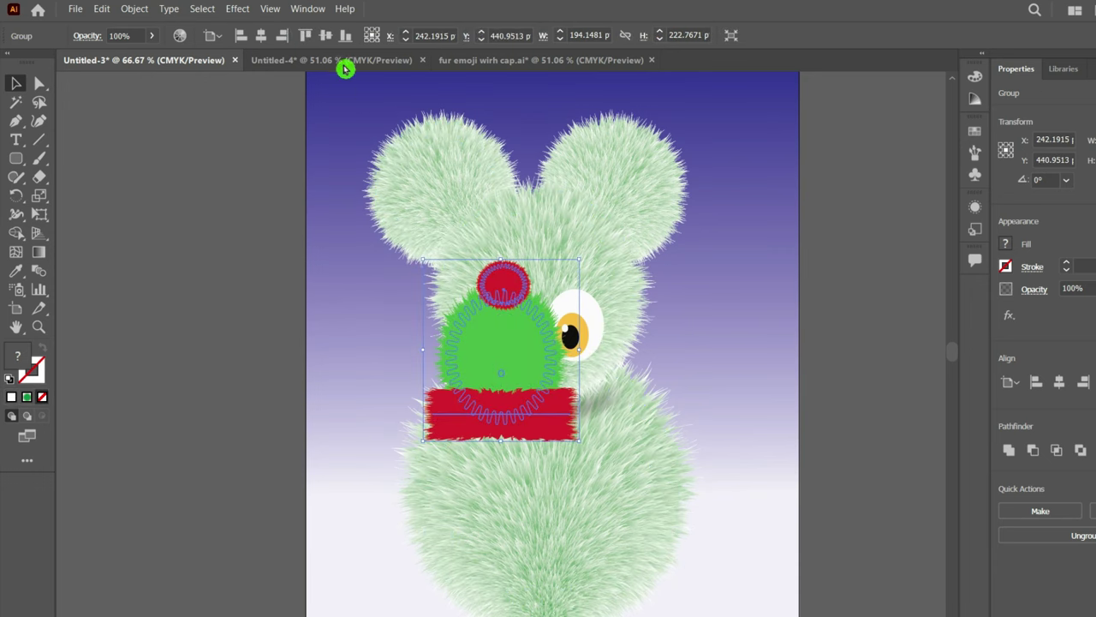
{"action": "left_click_drag", "start_coordinate": [536, 311], "coordinate": [557, 133]}
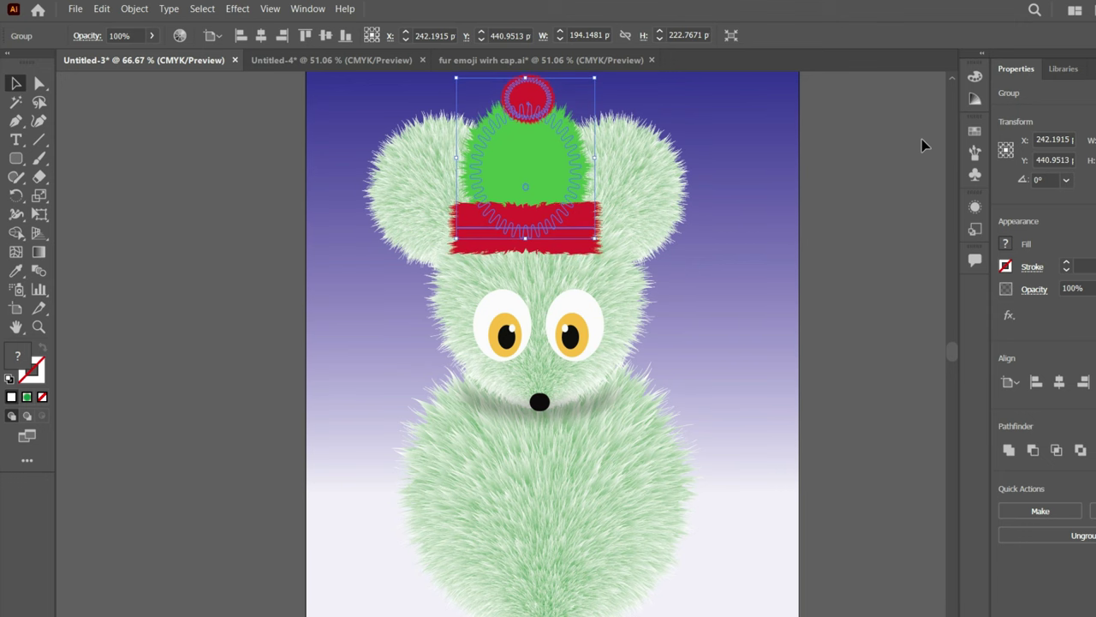
{"action": "left_click", "coordinate": [539, 600]}
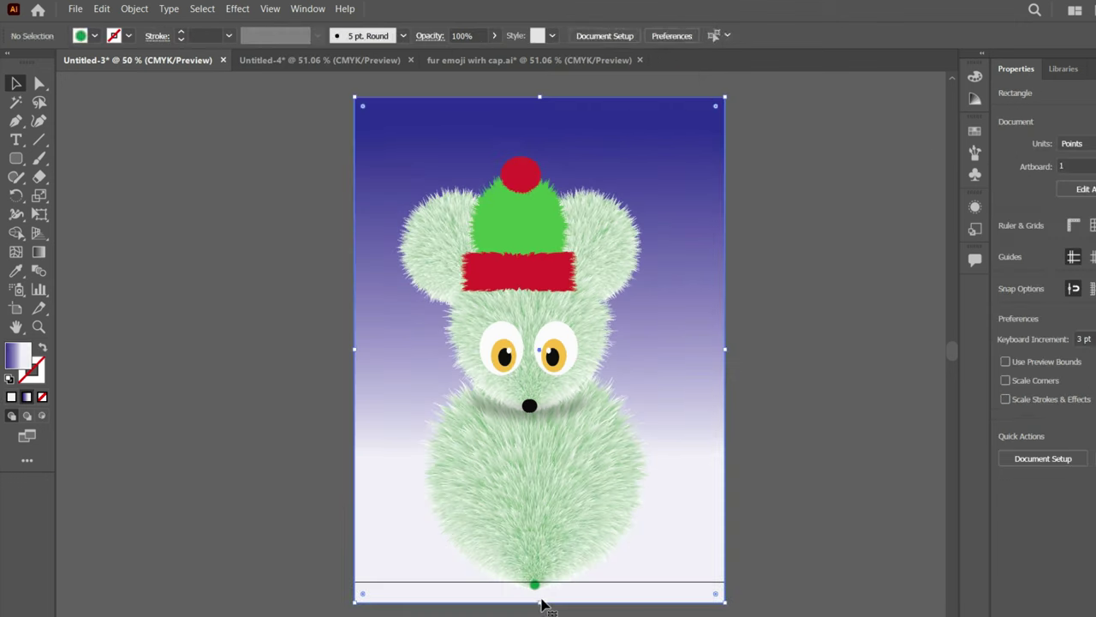
{"action": "left_click", "coordinate": [134, 9]}
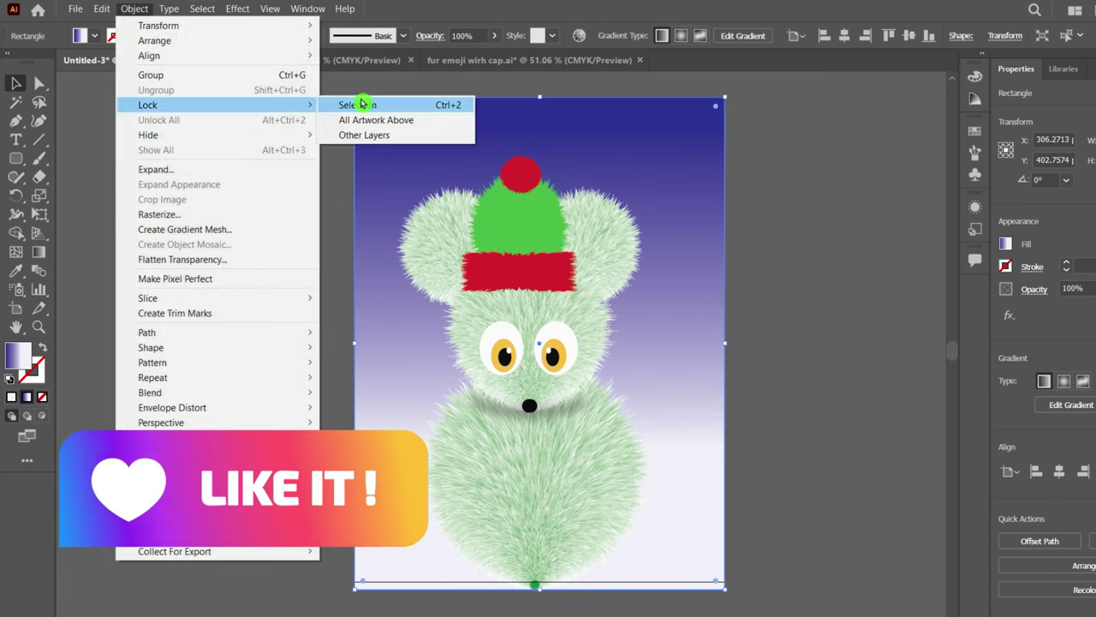
{"action": "left_click", "coordinate": [540, 221]}
- Centre the hat between the ears and zoom in on the finished mouse
{"action": "left_click_drag", "start_coordinate": [545, 225], "coordinate": [557, 205]}
{"action": "left_click", "coordinate": [707, 288]}
{"action": "left_click_drag", "start_coordinate": [562, 276], "coordinate": [557, 276]}
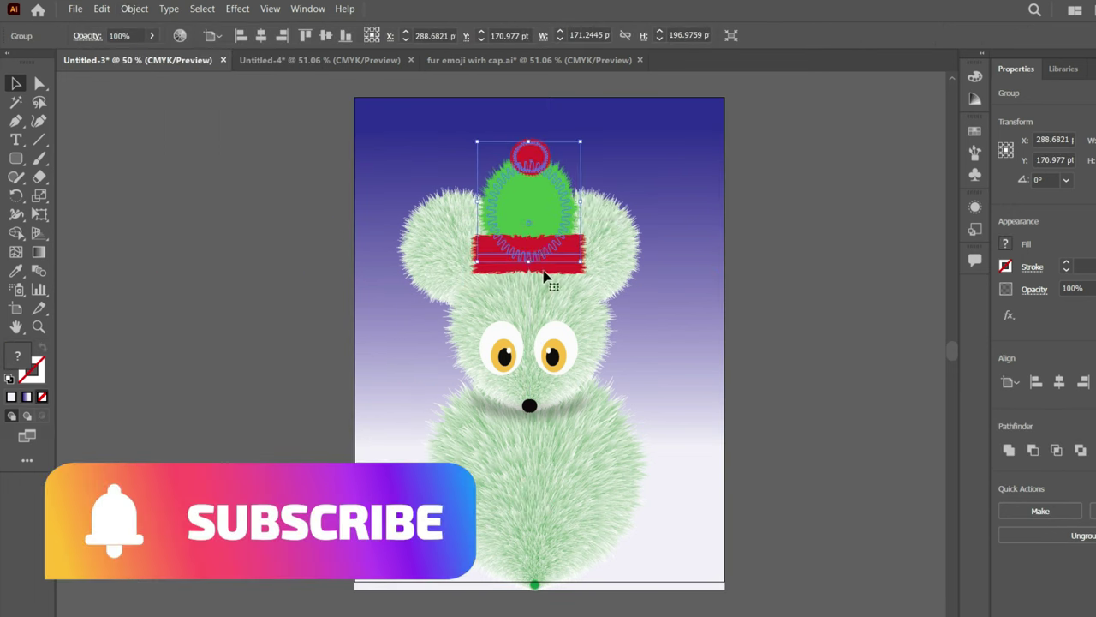
{"action": "left_click_drag", "start_coordinate": [685, 293], "coordinate": [682, 293]}
{"action": "left_click", "coordinate": [885, 438]}
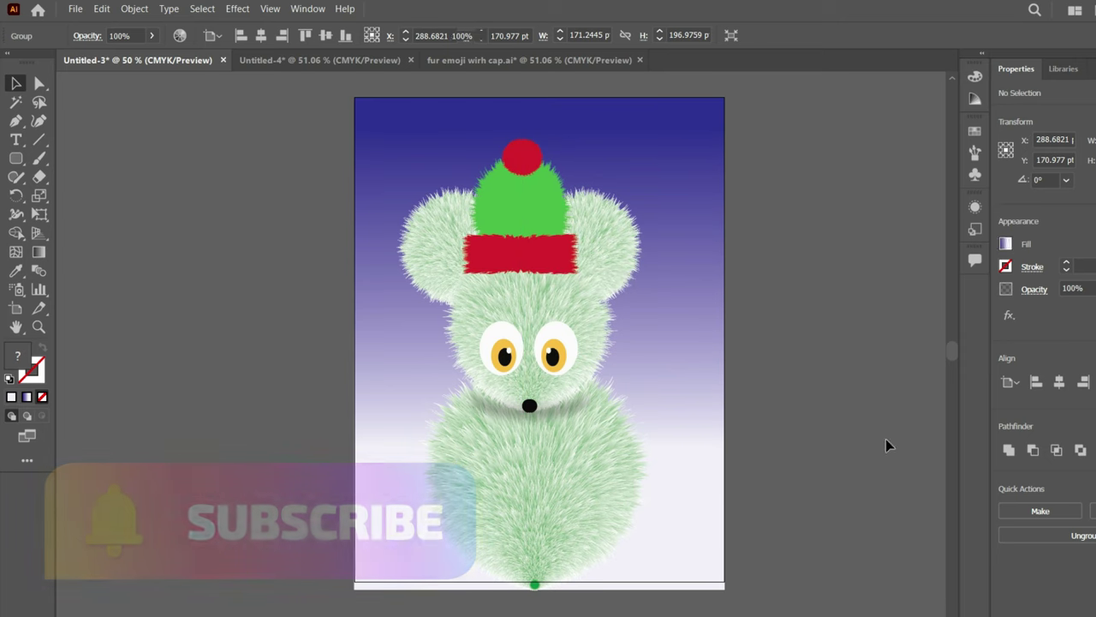
{"action": "scroll", "coordinate": [931, 375], "scroll_direction": "down", "scroll_amount": 1}
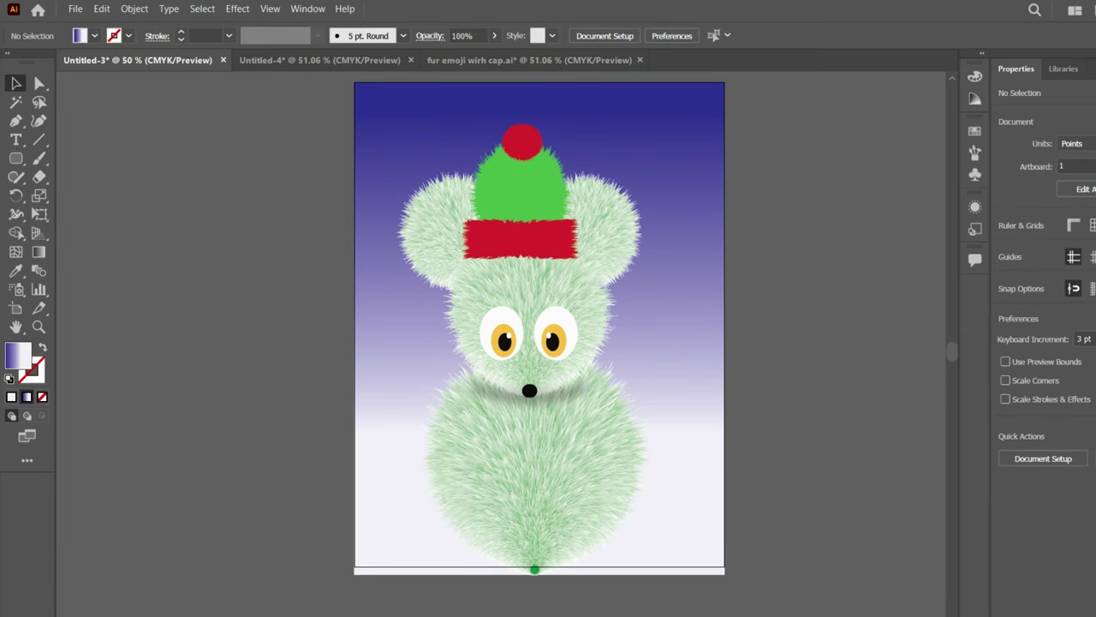
{"action": "key", "text": "ctrl+equal"}
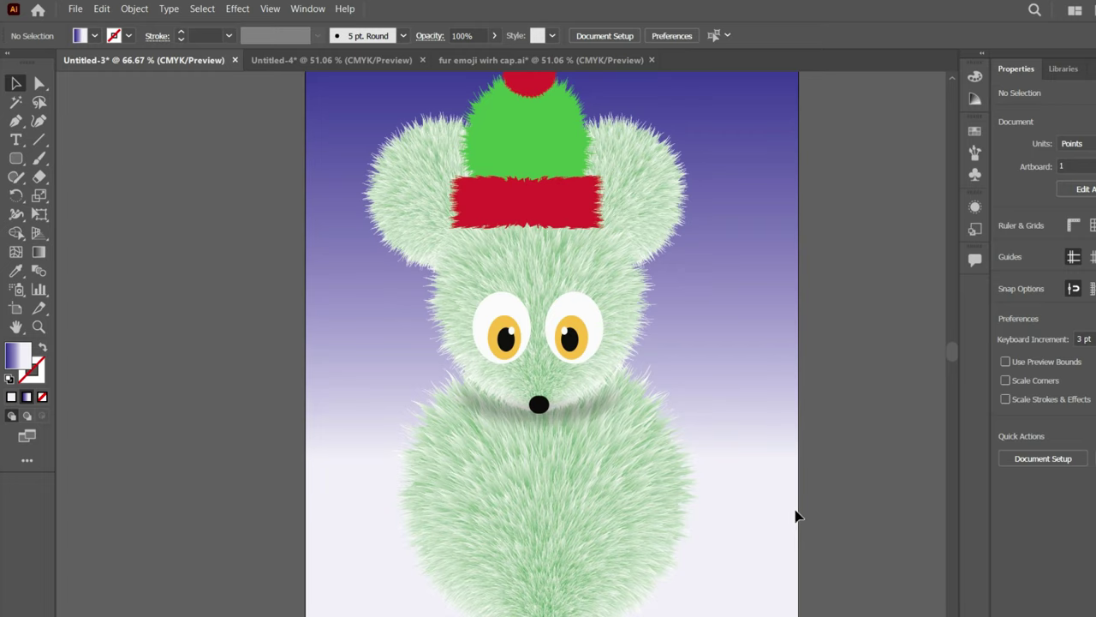